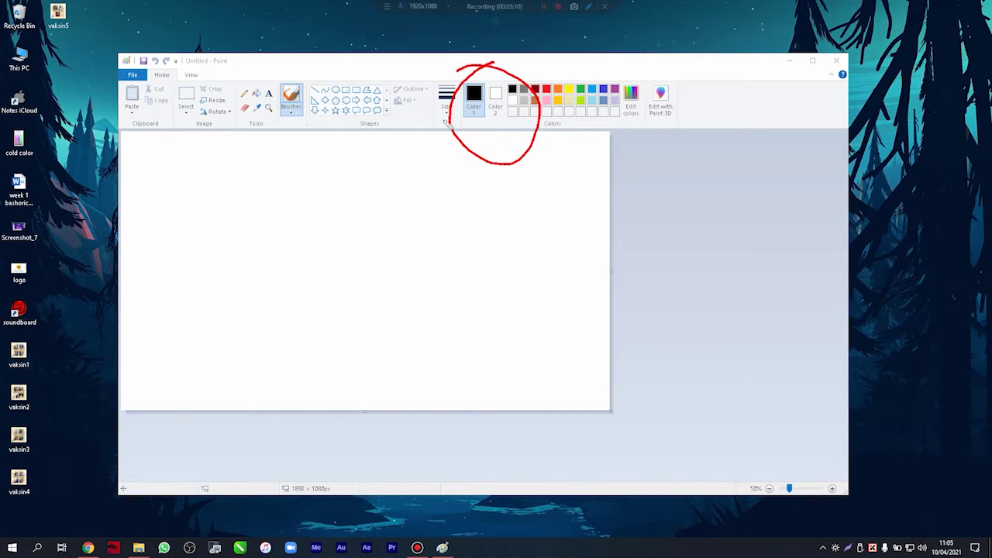
mouse_move(506, 80)
mouse_down()
mouse_move(654, 86)
mouse_move(471, 116)
mouse_move(592, 66)
mouse_up()
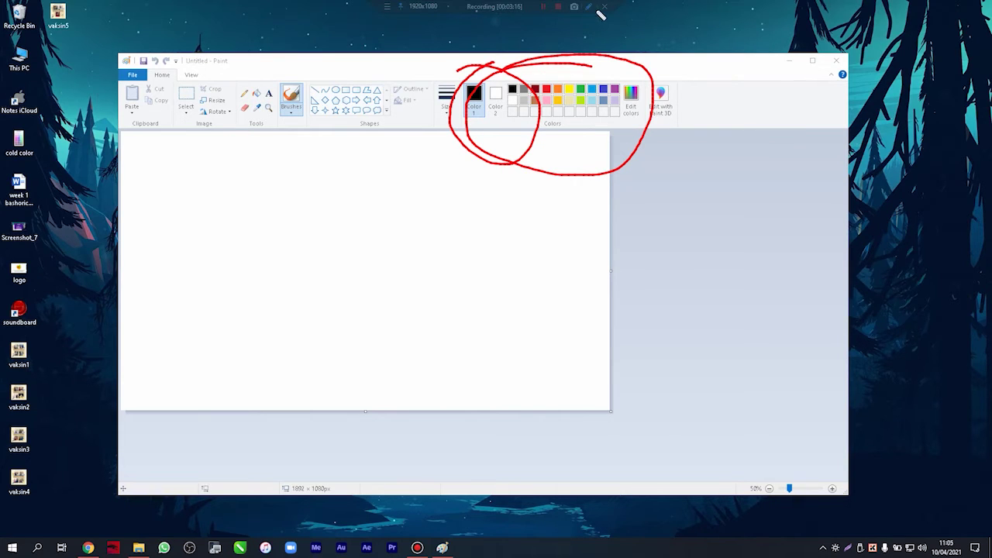
click(595, 55)
click(588, 8)
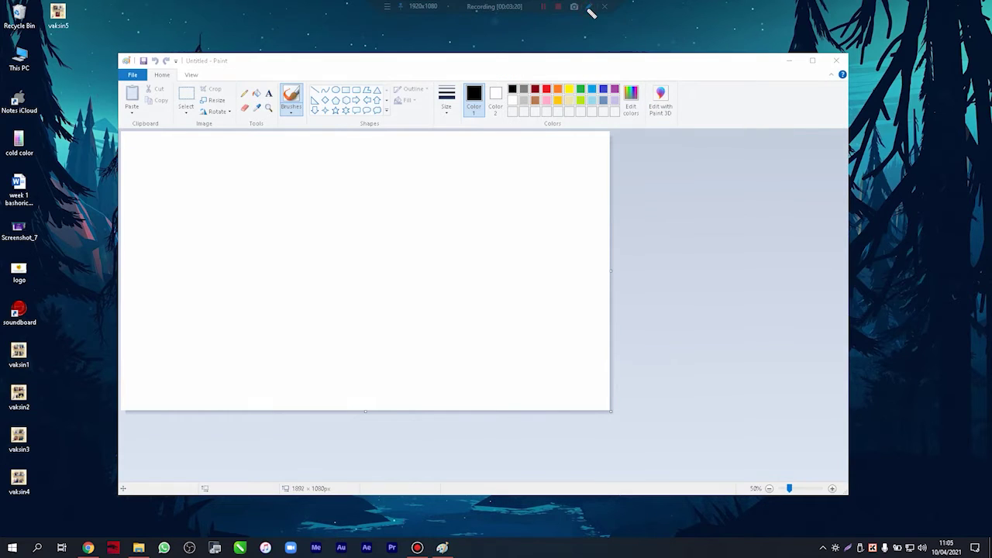
mouse_move(331, 70)
mouse_down()
mouse_move(305, 97)
mouse_move(352, 152)
mouse_move(398, 132)
mouse_move(394, 90)
mouse_move(337, 75)
mouse_up()
mouse_move(505, 61)
mouse_down()
mouse_move(457, 72)
mouse_move(463, 149)
mouse_move(573, 165)
mouse_move(621, 138)
mouse_move(611, 94)
mouse_move(551, 72)
mouse_move(508, 80)
mouse_up()
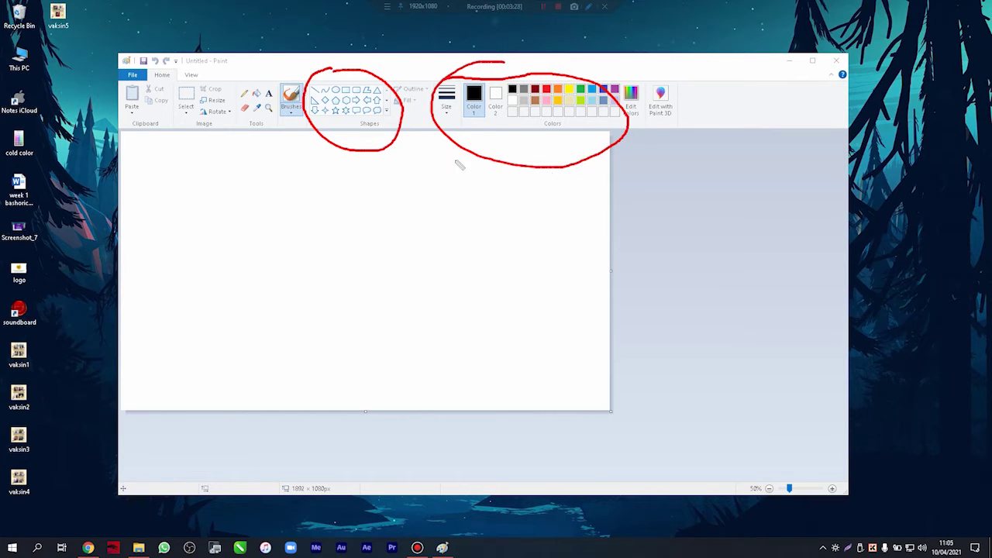
drag(347, 64, 397, 37)
mouse_move(534, 58)
mouse_down()
mouse_move(552, 72)
mouse_move(595, 45)
mouse_up()
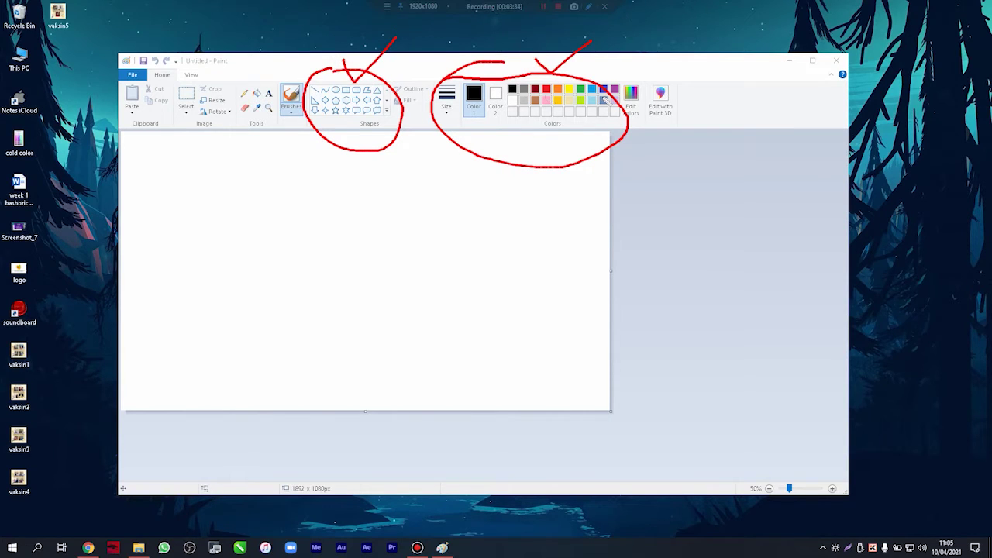
key(Escape)
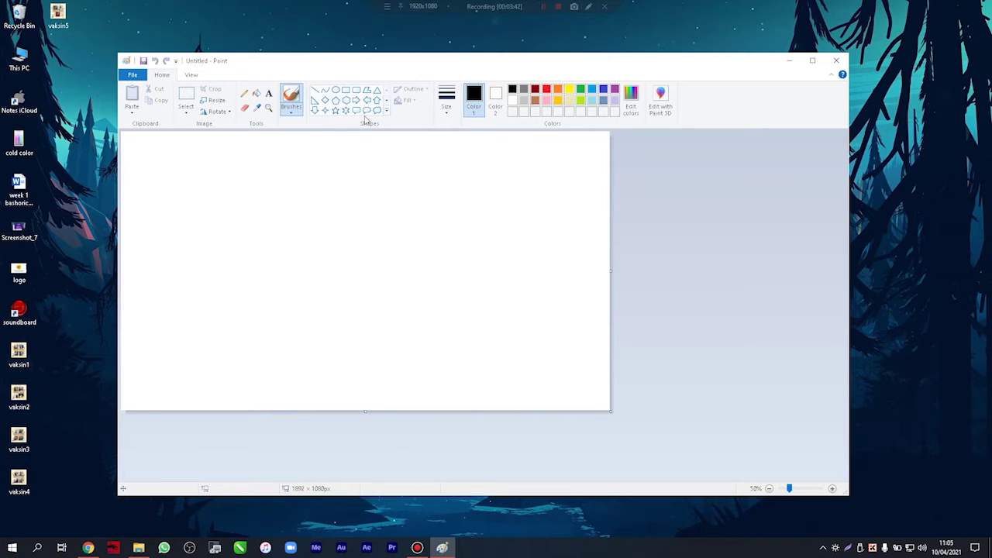
Draw three five-pointed stars, each about 400 px wide, in a row across the upper half of the canvas
click(336, 110)
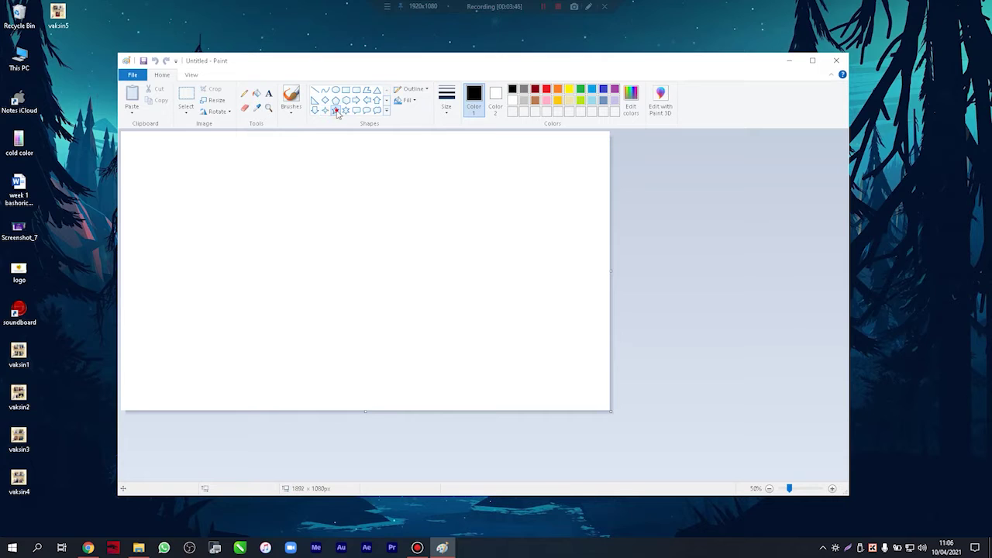
drag(174, 171, 271, 267)
drag(297, 176, 396, 273)
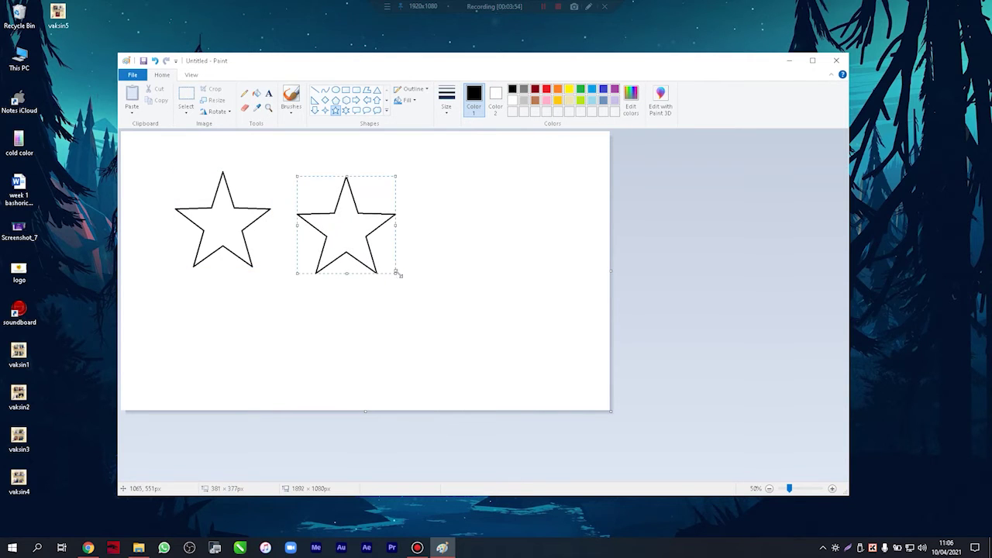
drag(419, 173, 524, 281)
Draw three hearts in a row below the stars and a fourth, about 233 × 219 px, to the upper right of the last star
click(387, 112)
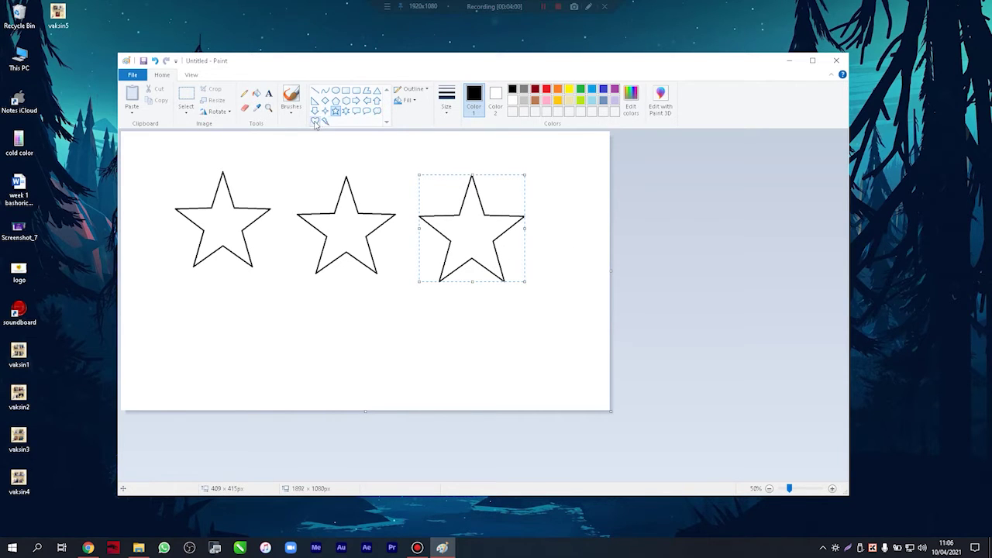
click(401, 122)
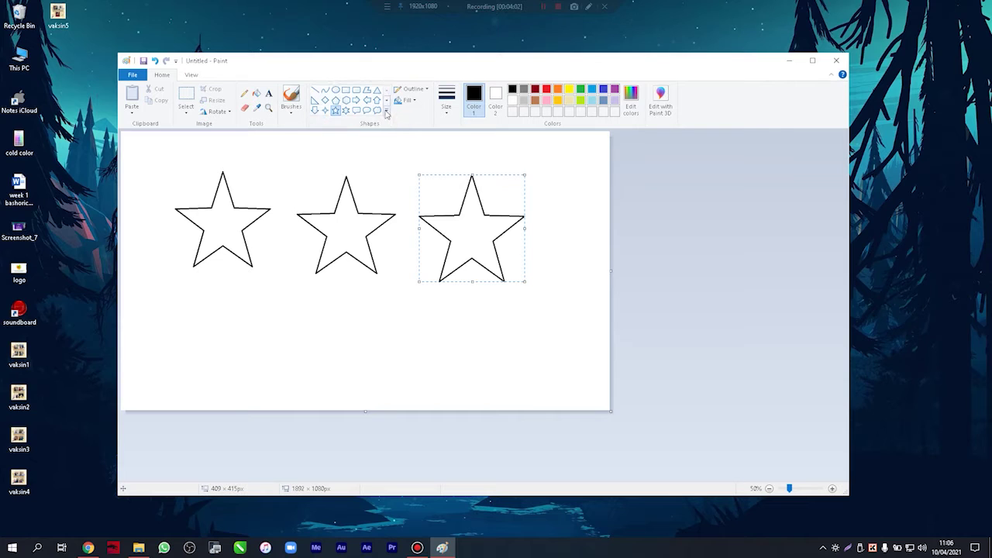
click(386, 113)
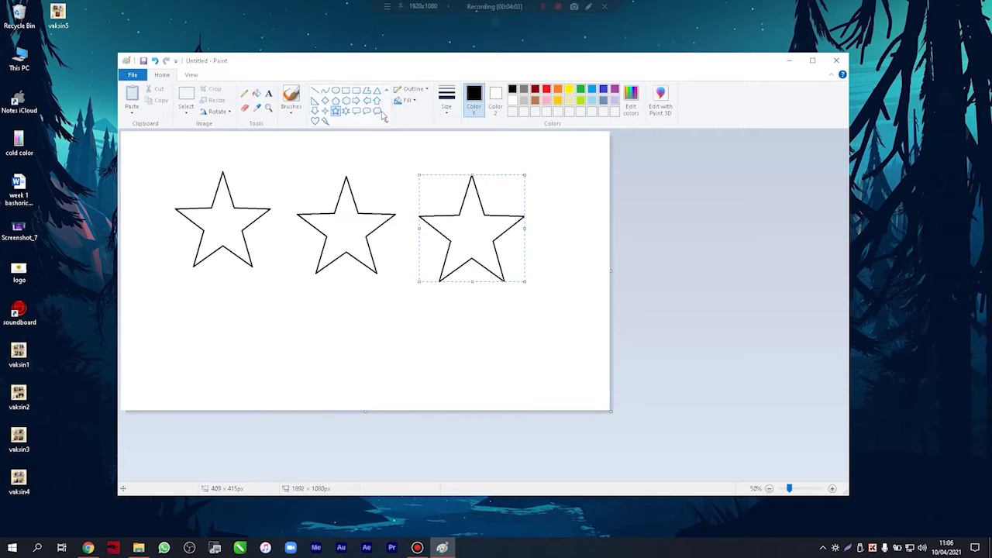
click(316, 122)
drag(192, 298, 260, 354)
drag(321, 300, 403, 363)
drag(457, 304, 523, 364)
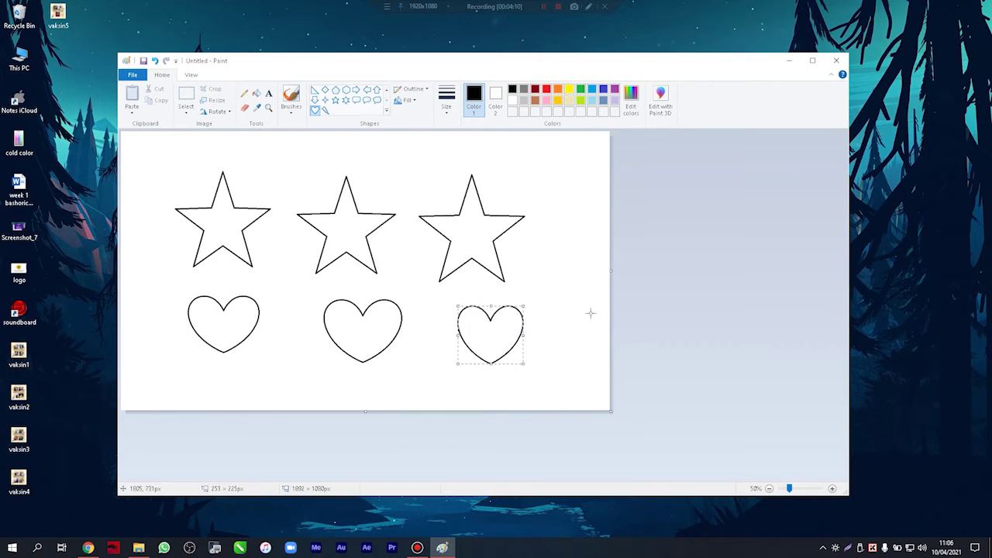
drag(519, 170, 581, 228)
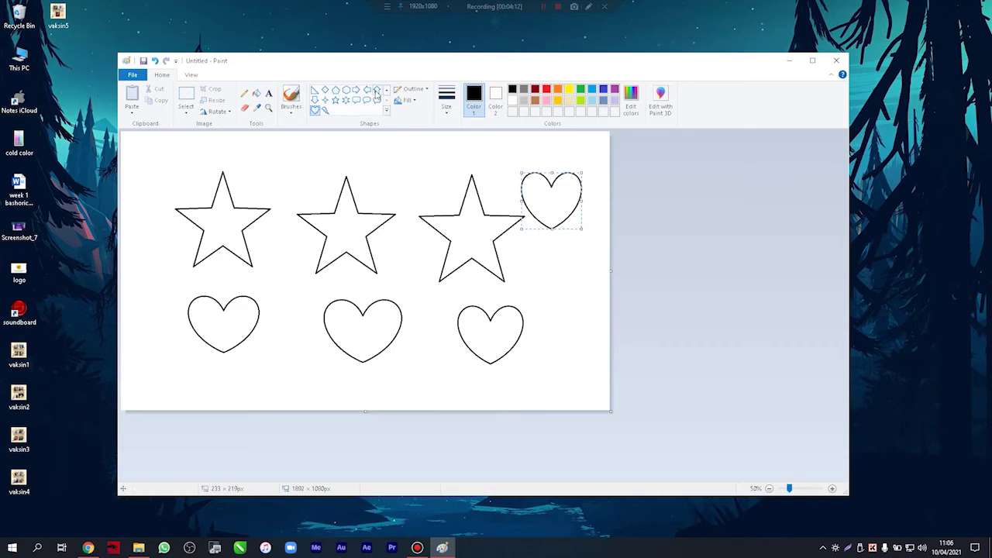
Draw a left arrow and a right arrow about 200 px wide between the stars, and a down arrow about 131 × 157 px in the canvas's upper-left corner
click(366, 90)
drag(385, 158, 435, 202)
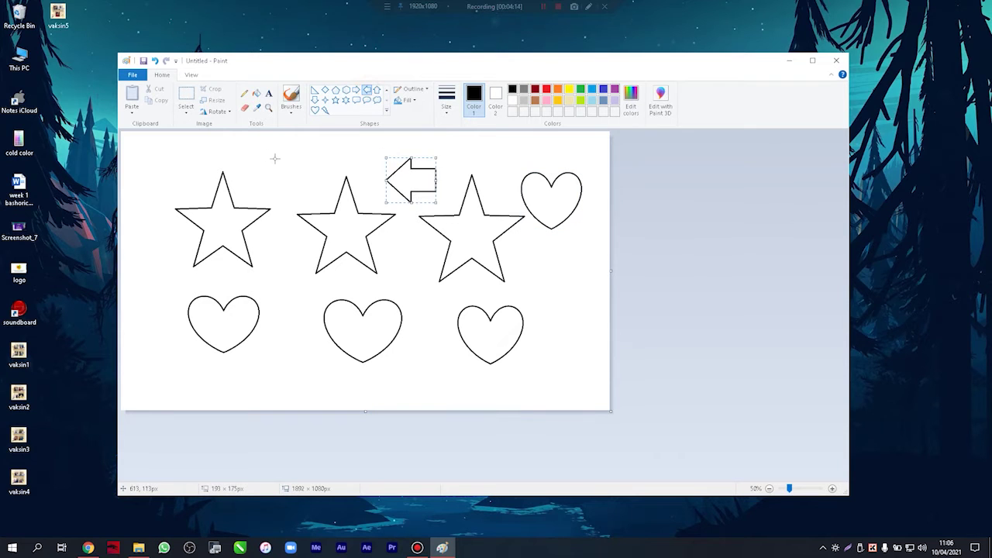
click(356, 90)
drag(264, 157, 314, 199)
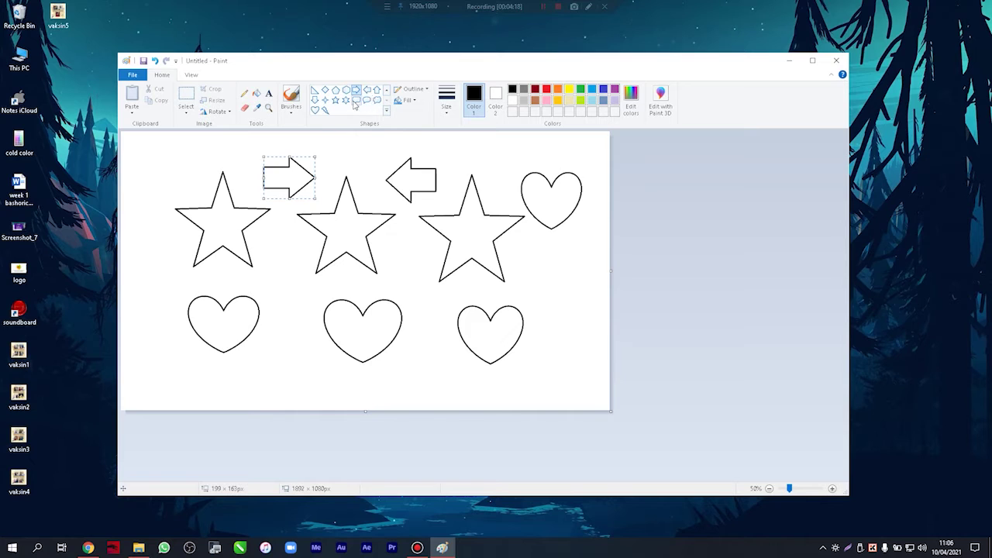
click(313, 100)
drag(132, 150, 165, 191)
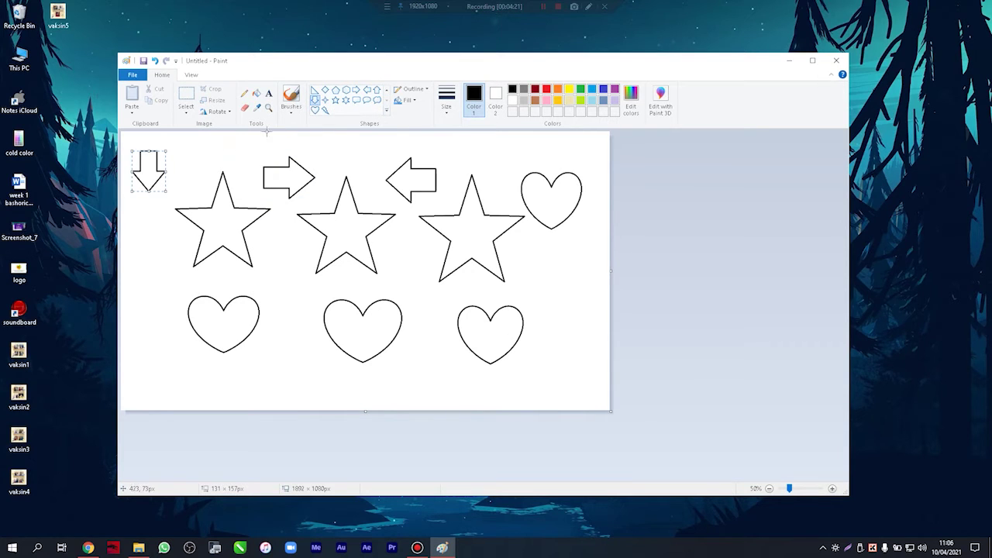
Draw a diamond about 139 × 155 px below the down arrow and a triangle about 201 × 207 px below the upper-right heart
click(326, 90)
drag(141, 242, 176, 284)
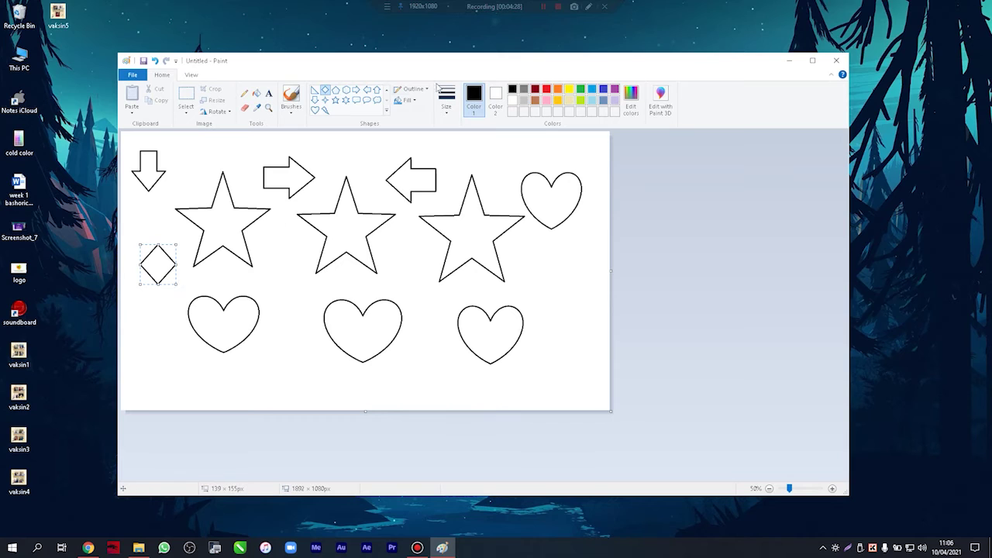
click(385, 90)
click(377, 90)
drag(526, 242, 578, 296)
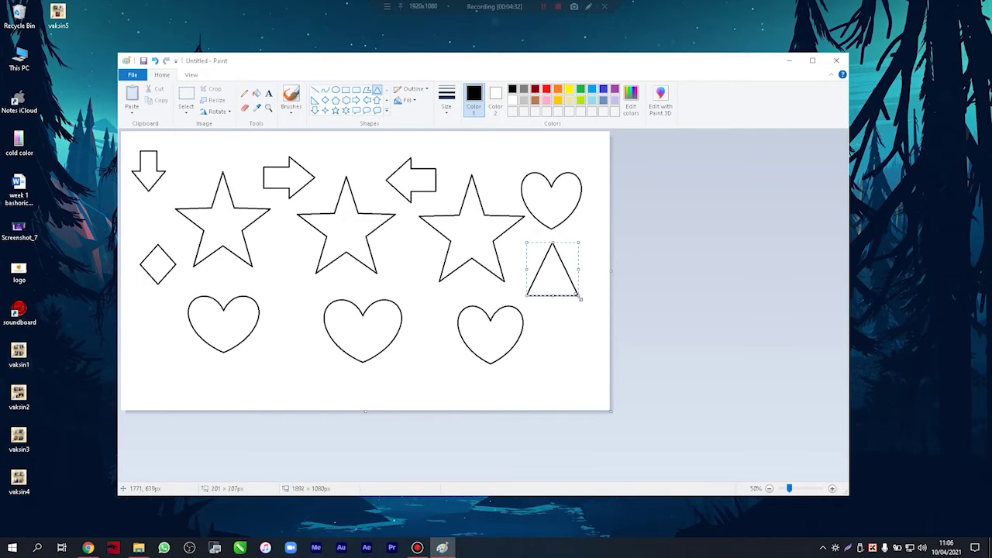
Draw a hexagon in the canvas's lower-left corner and a four-pointed star about 149 × 169 px between the first two lower hearts
click(346, 101)
drag(140, 343, 189, 389)
click(325, 110)
drag(276, 329, 316, 373)
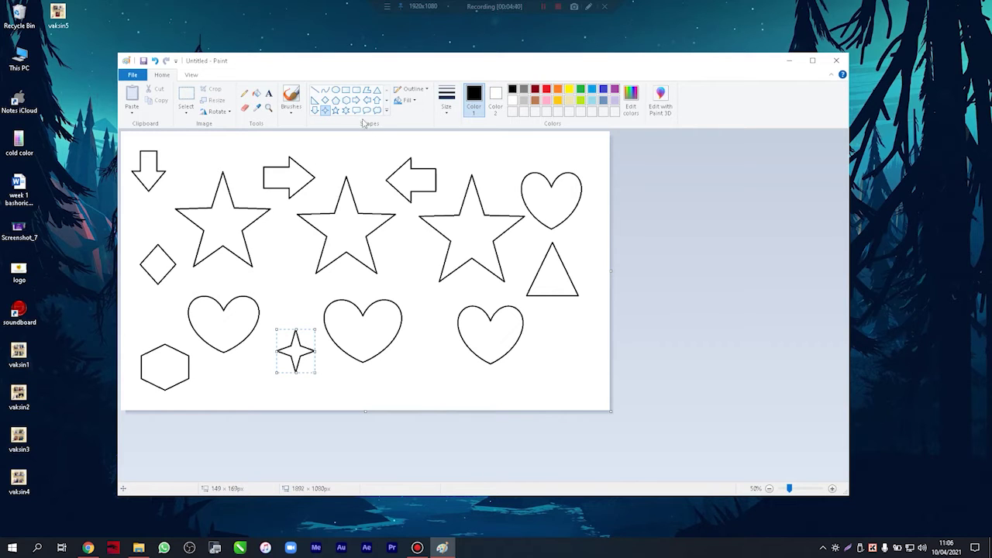
Draw a short diagonal line between the last two lower hearts and an S-shaped curve beneath the last one
click(314, 91)
drag(396, 378, 433, 339)
click(325, 90)
drag(479, 386, 479, 355)
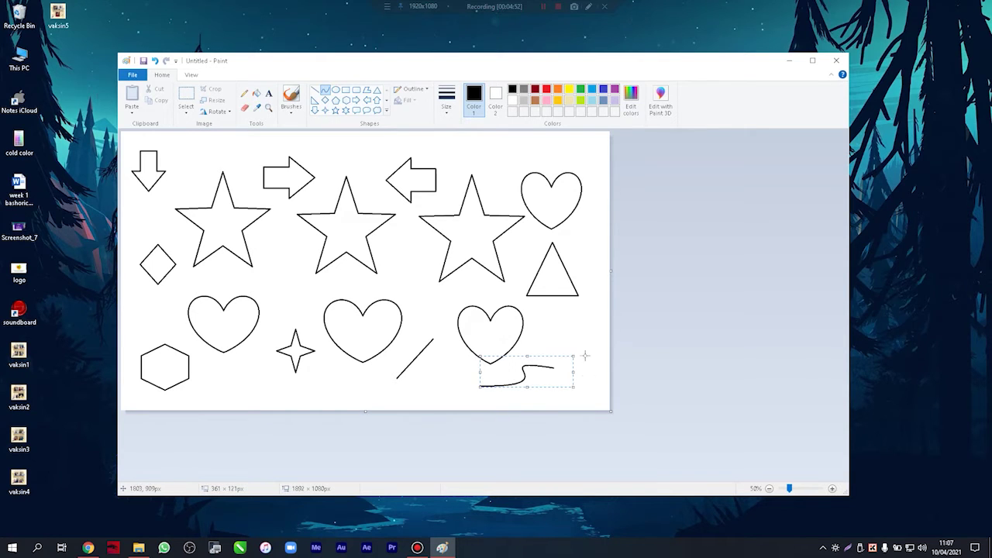
click(587, 332)
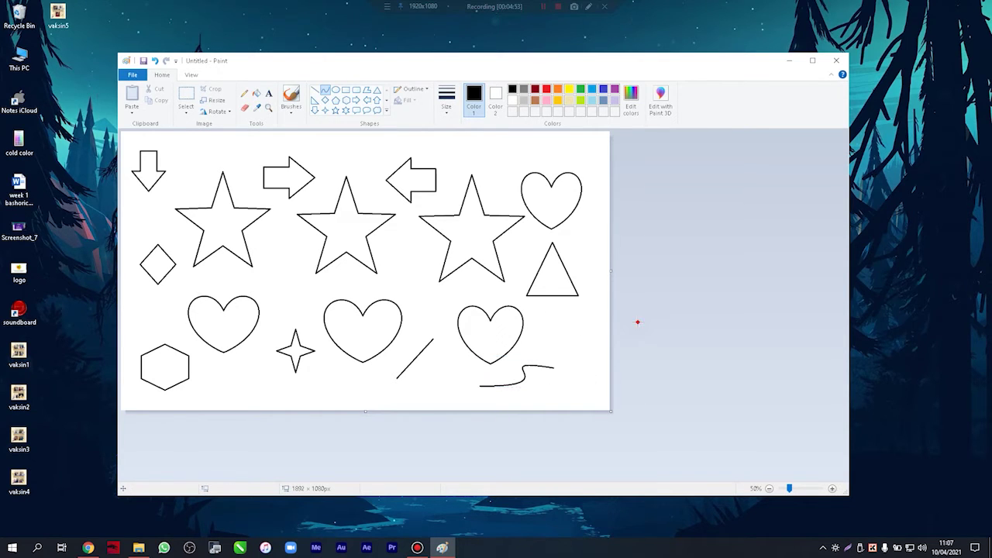
click(316, 91)
click(588, 6)
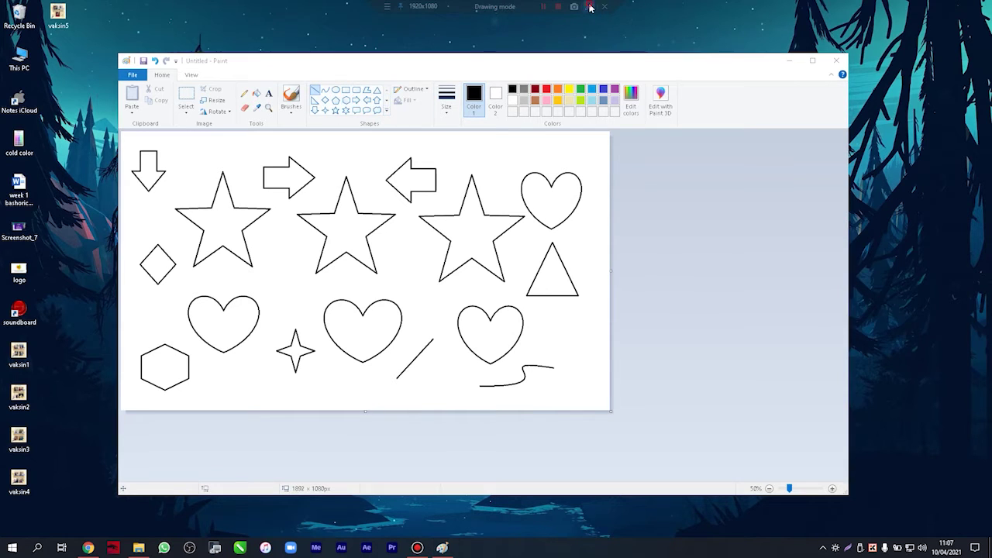
mouse_move(250, 81)
mouse_down()
mouse_move(255, 89)
mouse_move(264, 76)
mouse_up()
key(Escape)
Fill the middle five-pointed star with black
click(256, 93)
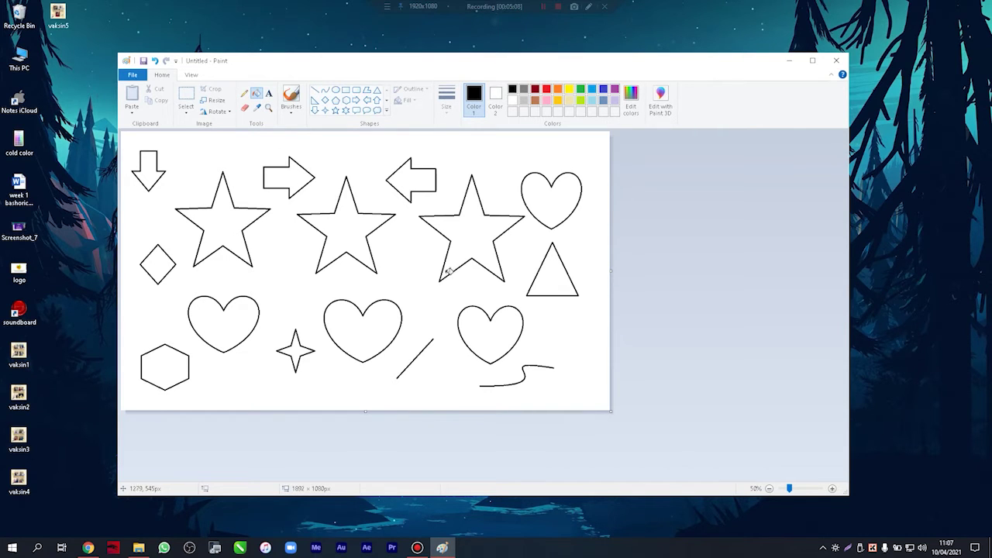
click(346, 226)
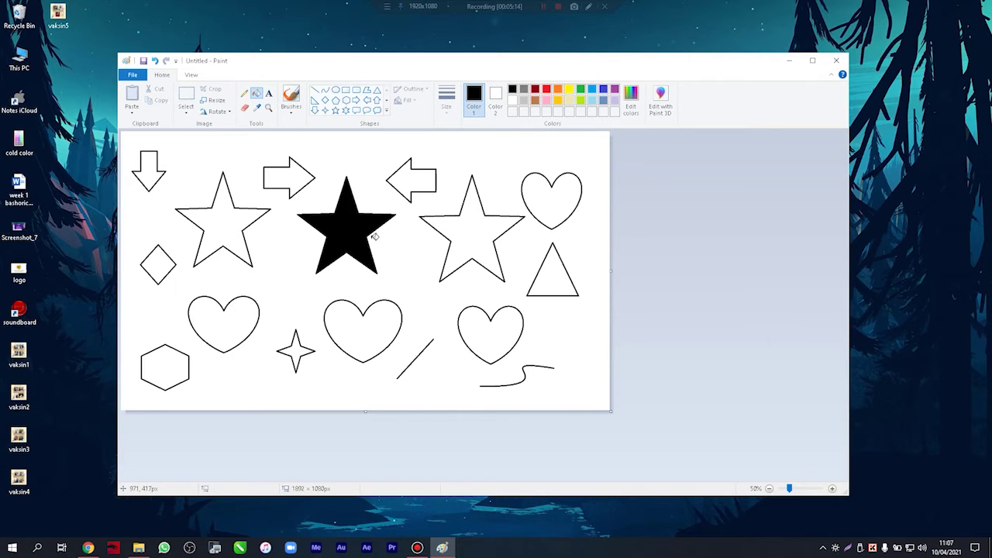
Fill the rightmost star, the middle star and the small four-pointed star with yellow
click(569, 90)
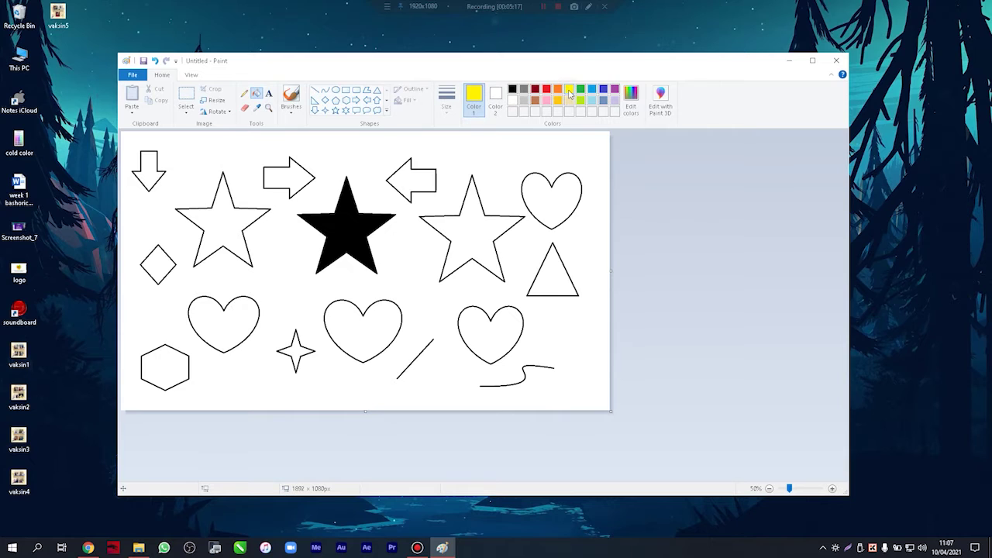
click(588, 6)
mouse_move(519, 72)
mouse_down()
mouse_move(512, 161)
mouse_move(548, 65)
mouse_up()
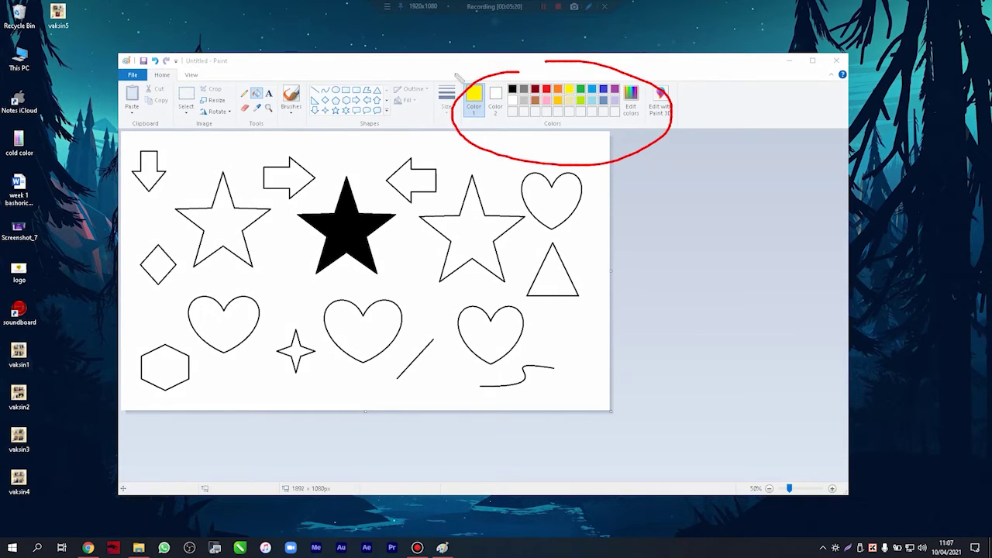
drag(465, 74, 496, 56)
key(Escape)
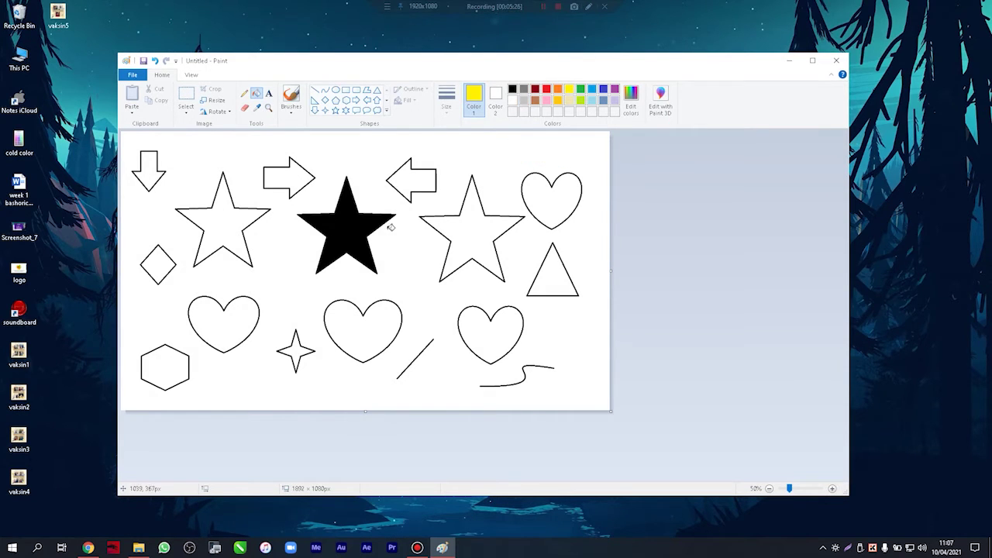
click(467, 230)
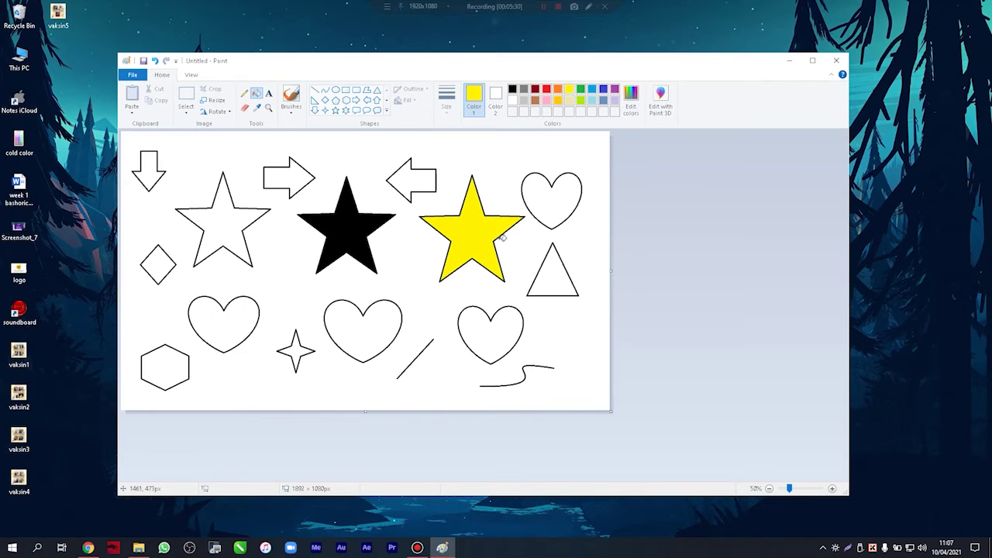
click(351, 230)
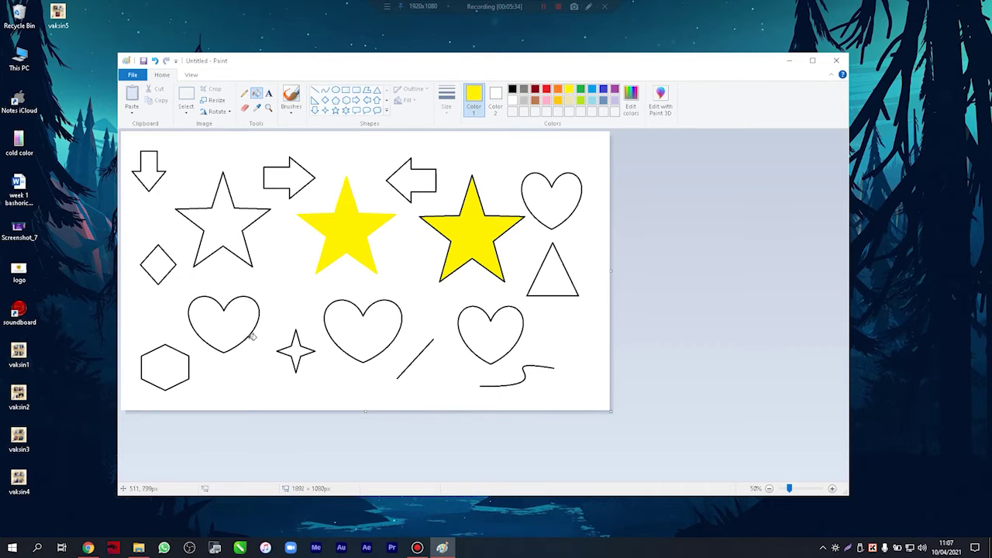
click(297, 350)
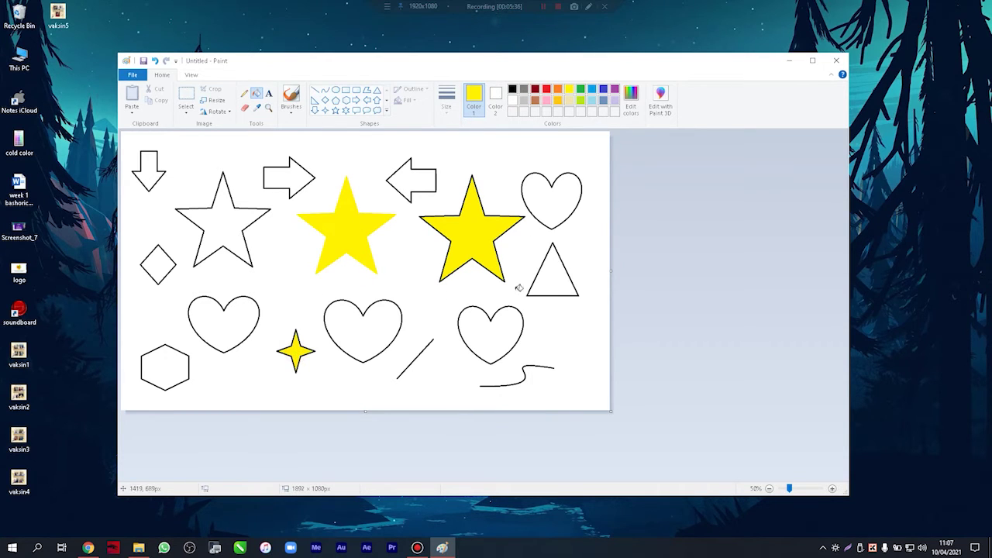
Fill the left-pointing arrow and the leftmost heart with pink
click(546, 101)
click(417, 181)
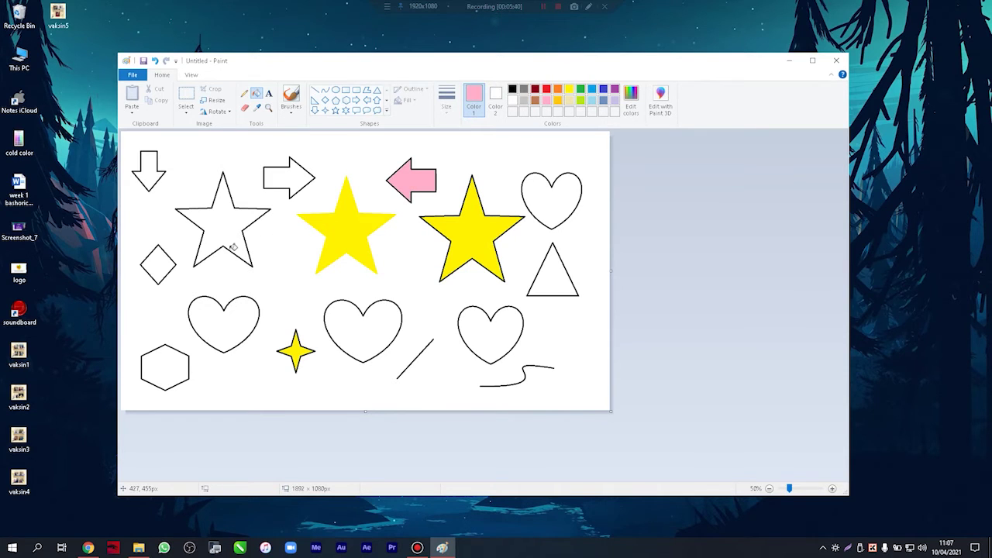
click(209, 333)
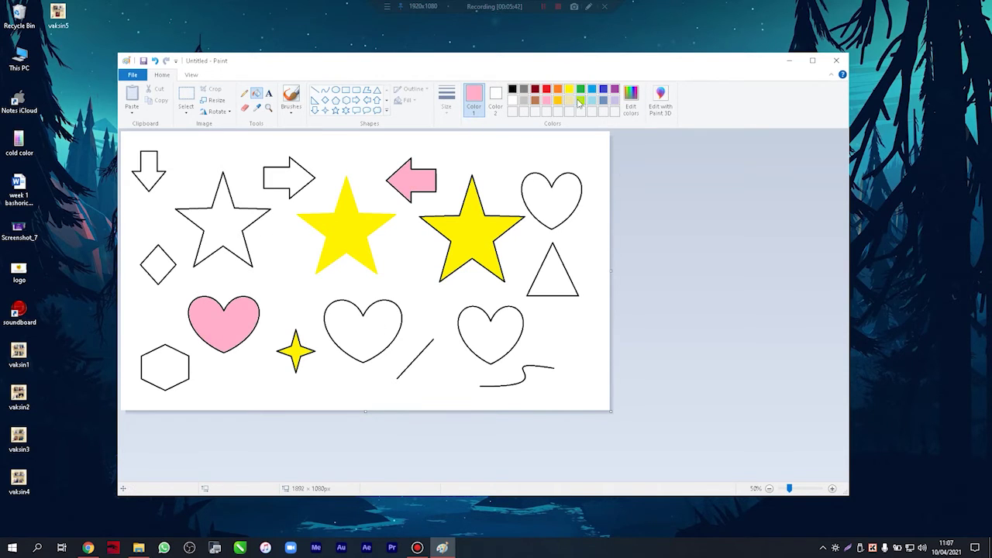
Fill the three remaining hearts and the right-pointing arrow with light blue
click(505, 333)
click(389, 333)
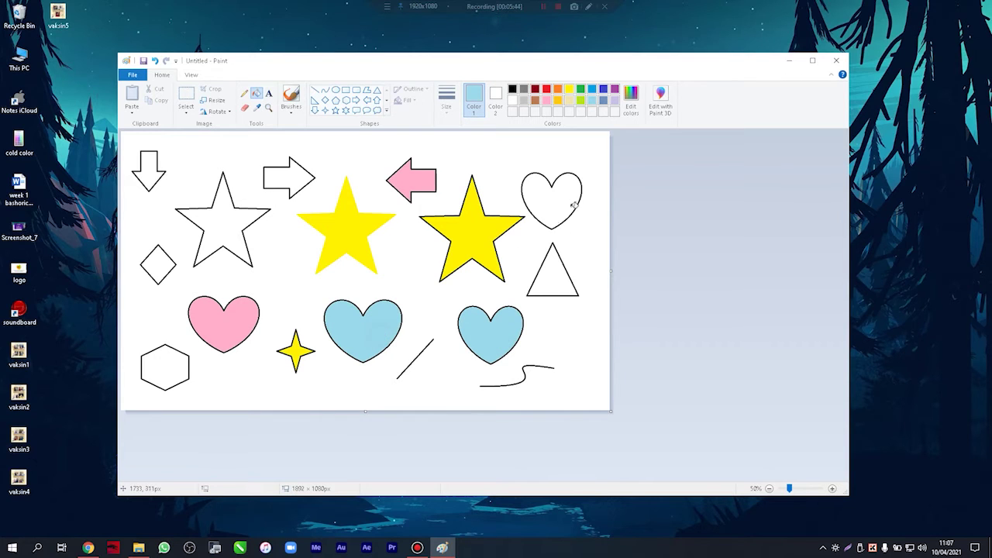
click(572, 190)
click(297, 177)
Fill the leftmost star, the down arrow and the diamond with brown
click(535, 100)
click(245, 229)
click(151, 175)
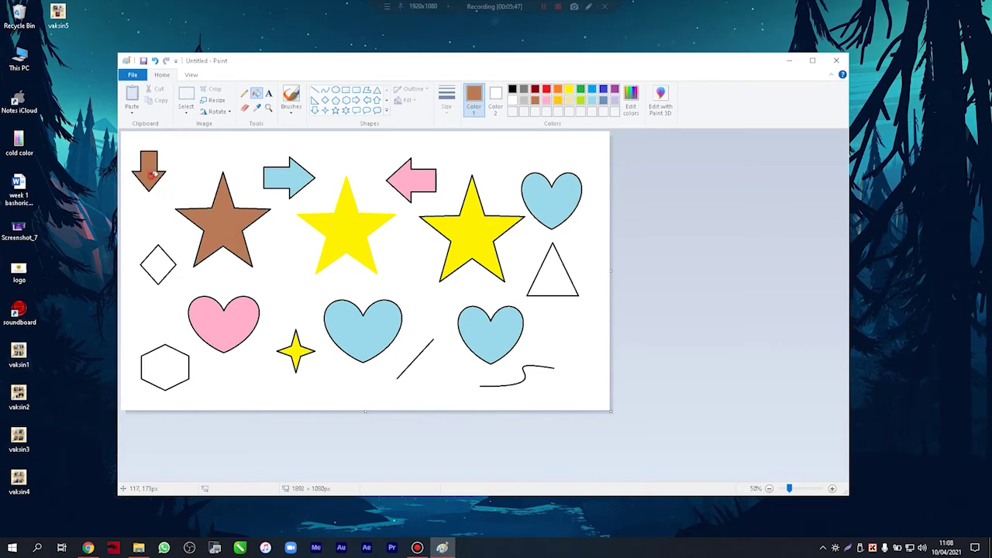
click(161, 271)
Fill the triangle and the hexagon with light gray
click(524, 100)
click(547, 270)
click(548, 99)
click(523, 100)
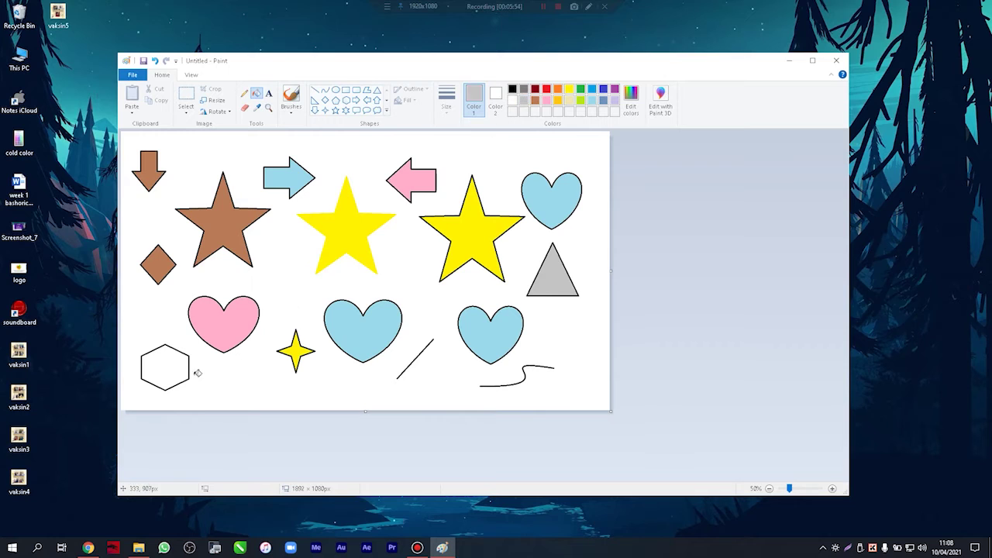
click(165, 369)
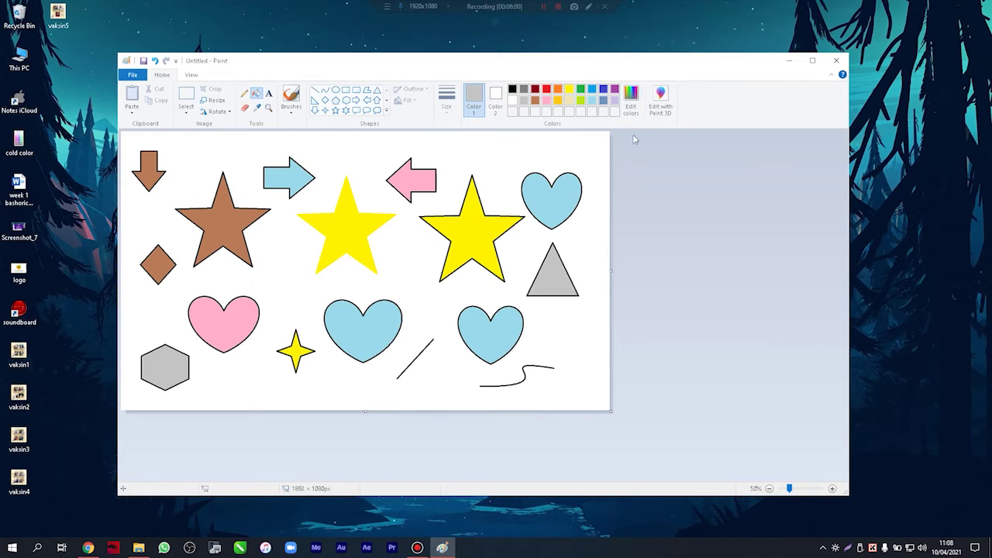
click(588, 6)
mouse_move(620, 71)
mouse_down()
mouse_move(618, 129)
mouse_move(659, 91)
mouse_move(608, 76)
mouse_up()
key(Escape)
Try to define a custom purple from the color spectrum and add it to the custom colors
click(630, 99)
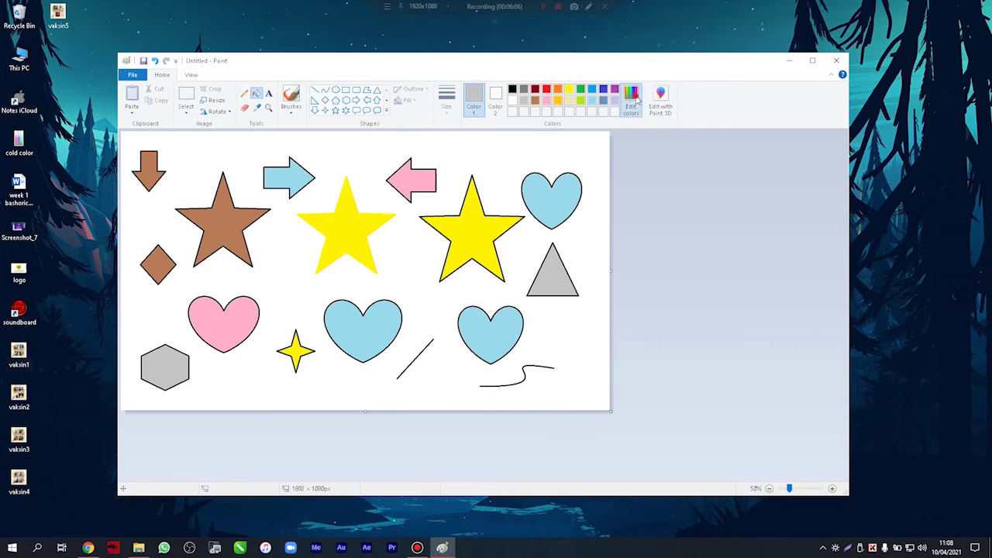
mouse_move(489, 250)
mouse_down()
mouse_move(544, 234)
mouse_move(534, 254)
mouse_move(583, 329)
mouse_move(490, 238)
mouse_up()
click(588, 7)
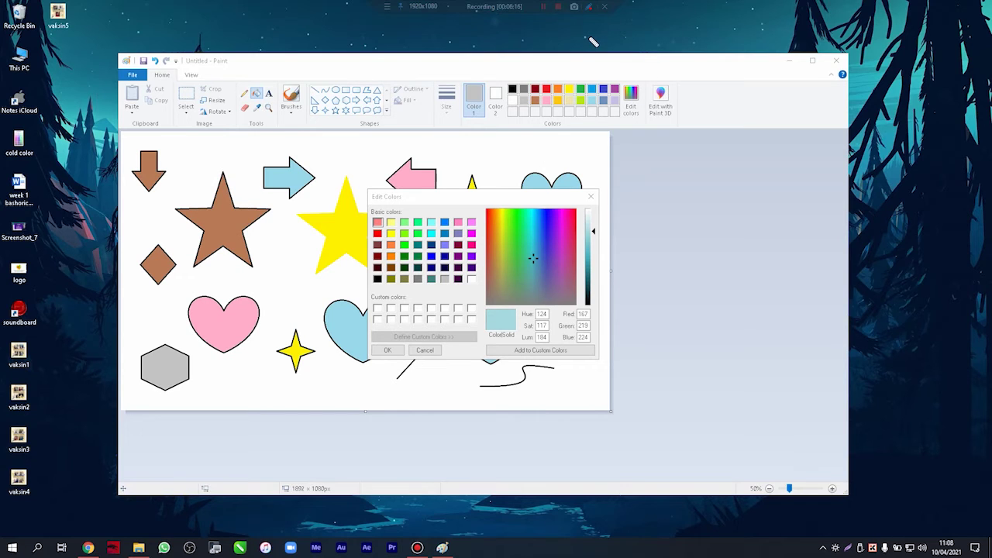
click(516, 251)
click(378, 308)
drag(504, 241, 558, 284)
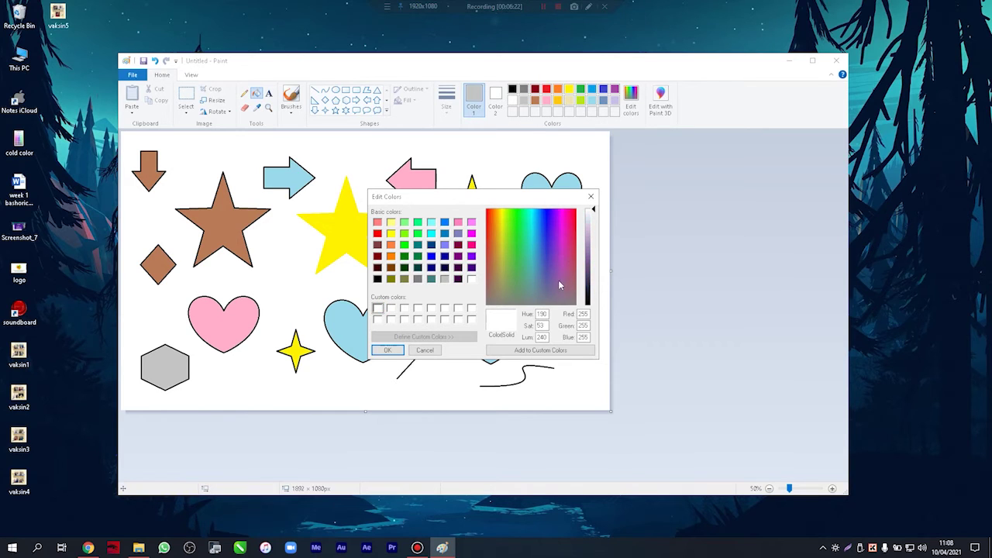
mouse_move(562, 250)
mouse_down()
mouse_move(554, 240)
mouse_move(562, 284)
mouse_move(554, 246)
mouse_move(557, 257)
mouse_up()
click(378, 309)
drag(560, 222, 557, 226)
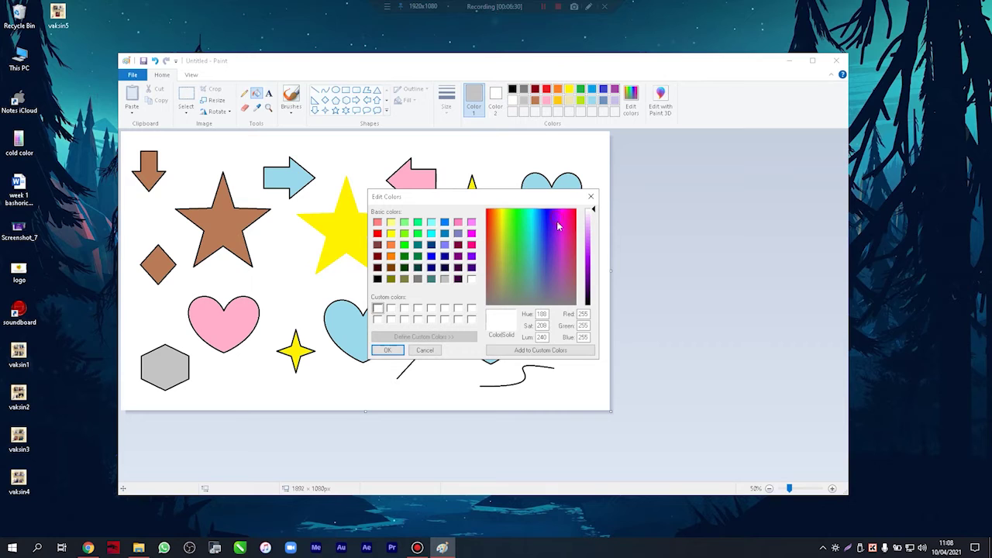
click(552, 353)
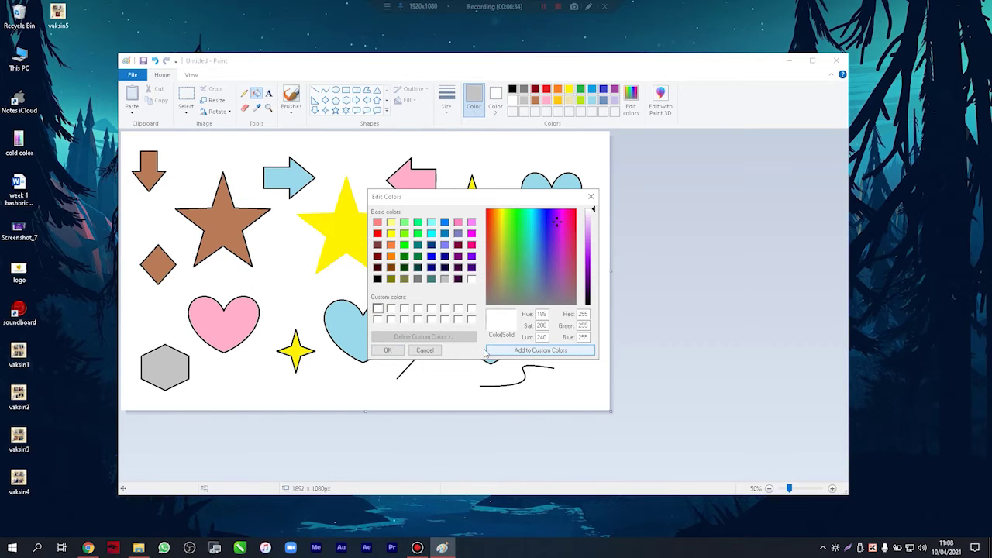
click(387, 350)
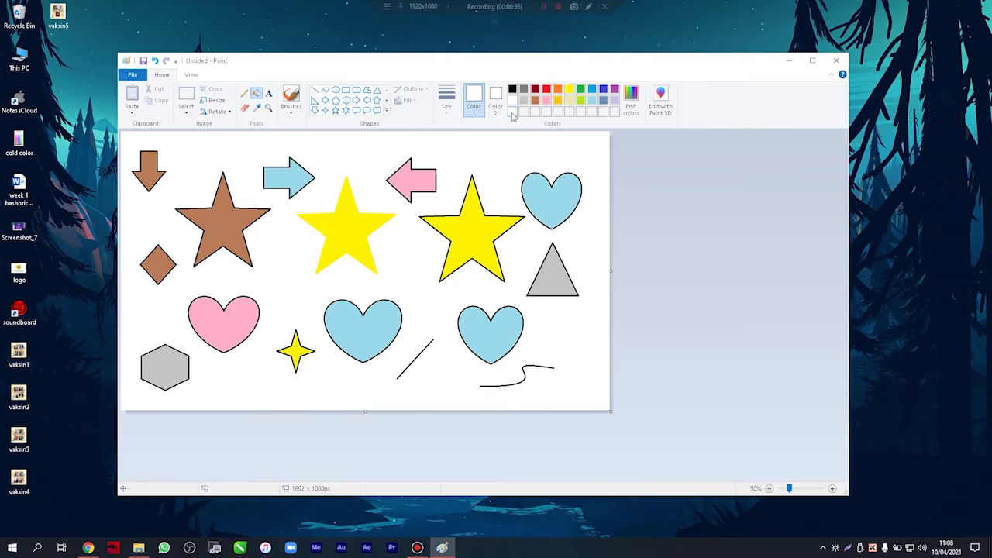
Define a mint green (Red 156, Green 226, Blue 186), add it to the custom colors and apply it as Color 1
click(631, 100)
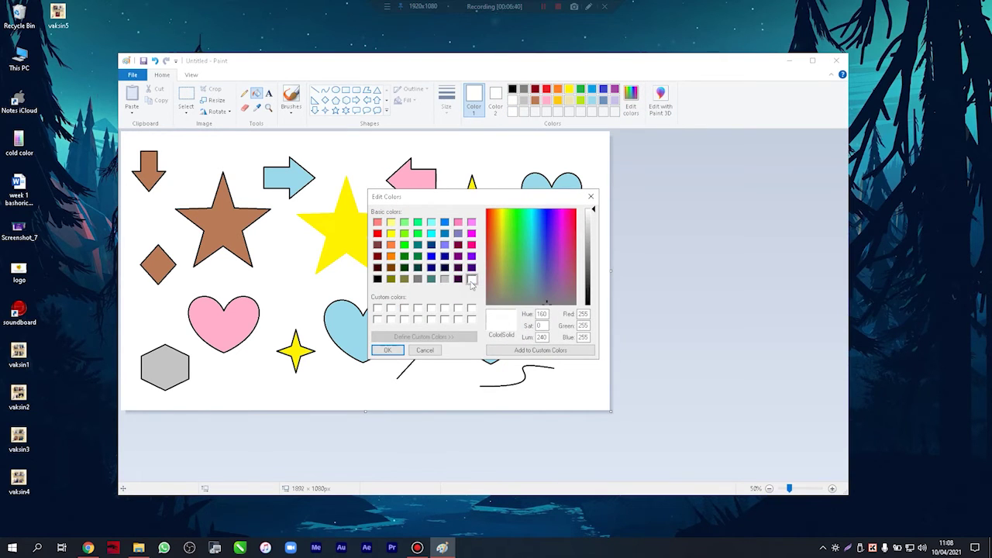
click(377, 308)
click(377, 223)
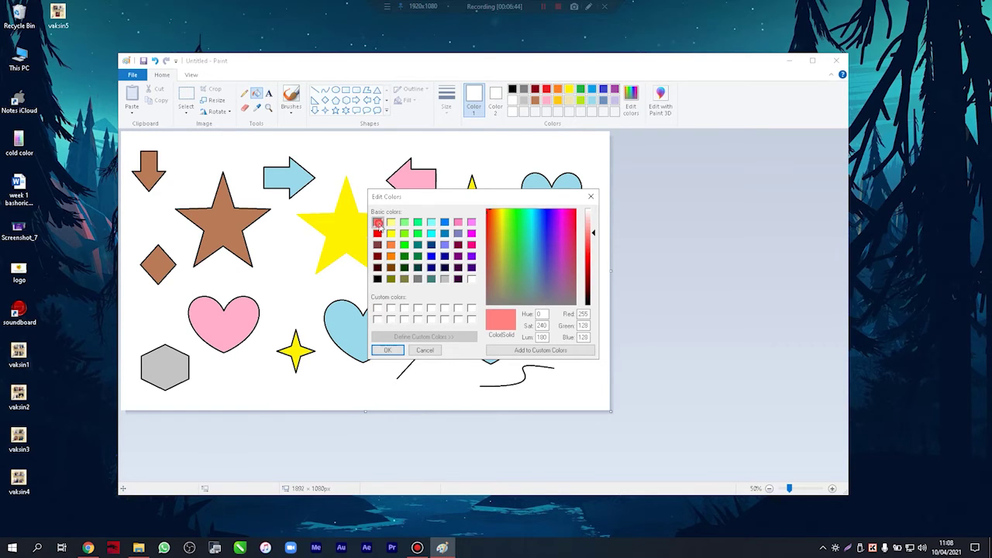
click(535, 259)
click(523, 252)
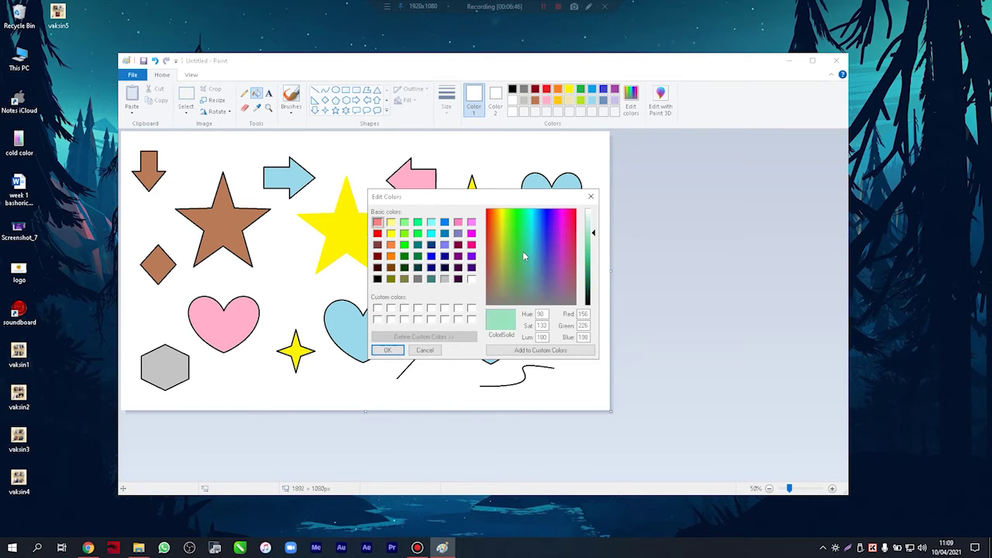
click(533, 350)
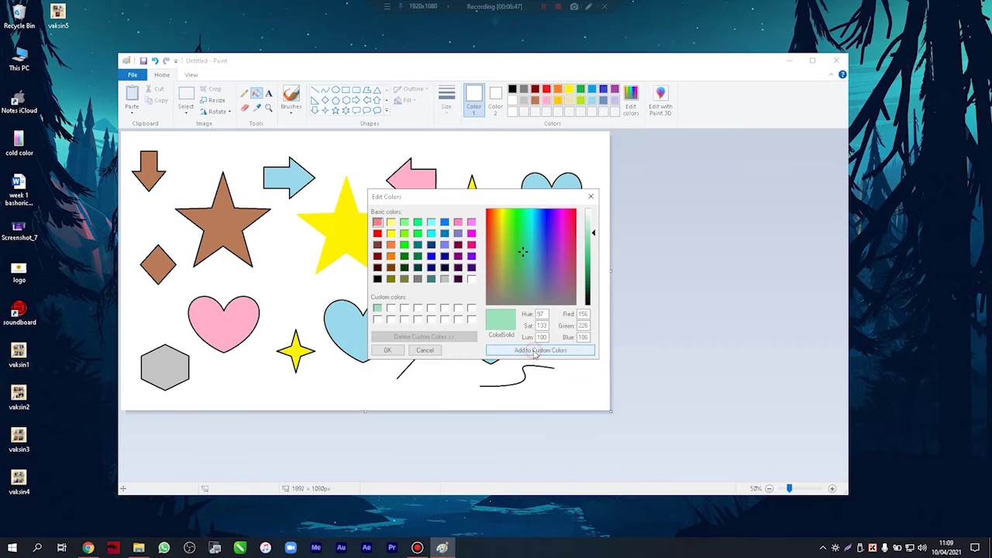
click(385, 349)
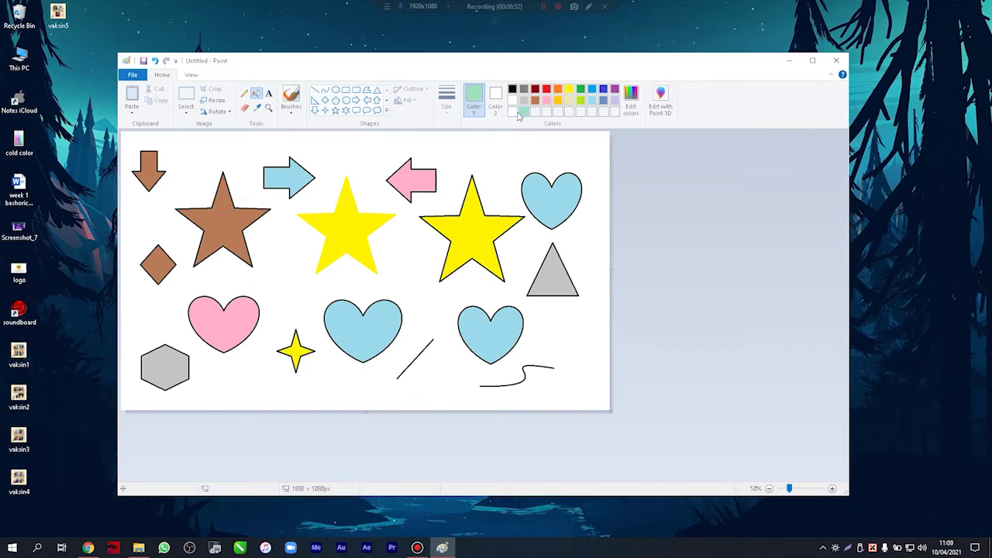
Fill the upper-right heart, the middle heart, the hexagon and the triangle with the custom mint green
click(551, 198)
click(380, 334)
click(182, 365)
click(550, 276)
click(589, 7)
mouse_move(266, 79)
mouse_down()
mouse_move(263, 107)
mouse_move(289, 93)
mouse_move(276, 79)
mouse_move(250, 80)
mouse_up()
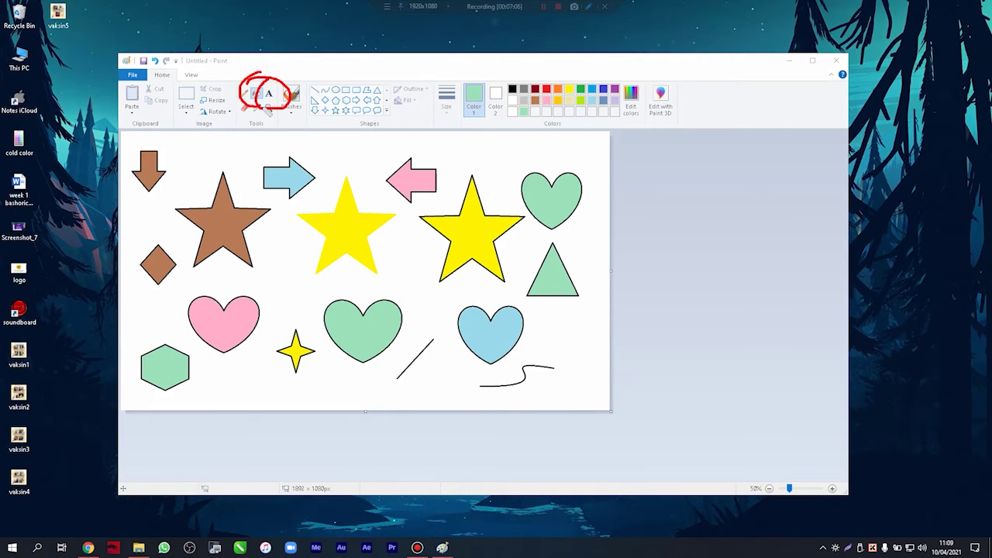
key(Escape)
Start a text box in the blank area above the middle star
click(268, 93)
click(328, 141)
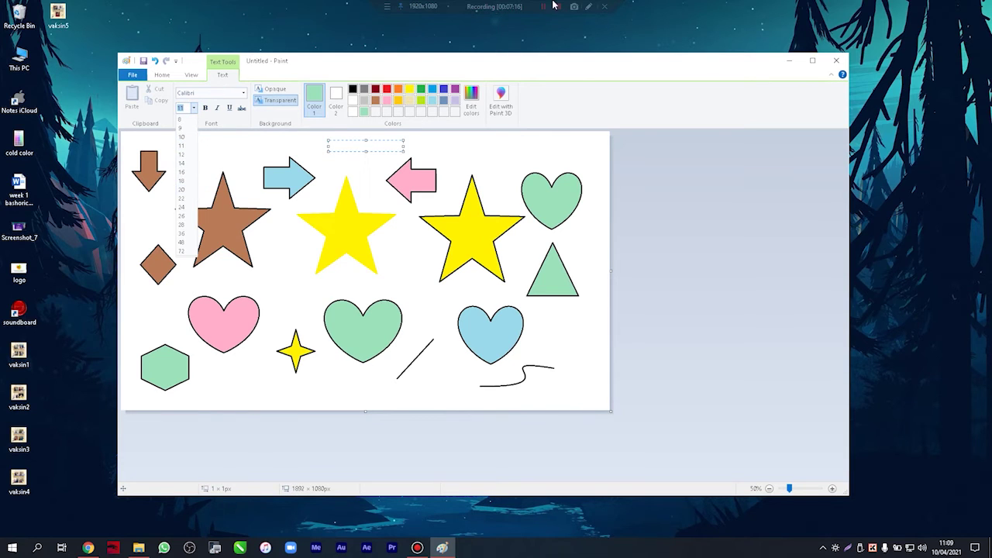
click(586, 8)
mouse_move(182, 84)
mouse_down()
mouse_move(183, 142)
mouse_move(230, 149)
mouse_move(264, 110)
mouse_move(255, 87)
mouse_move(203, 73)
mouse_move(176, 91)
mouse_move(183, 133)
mouse_move(199, 86)
mouse_move(221, 77)
mouse_up()
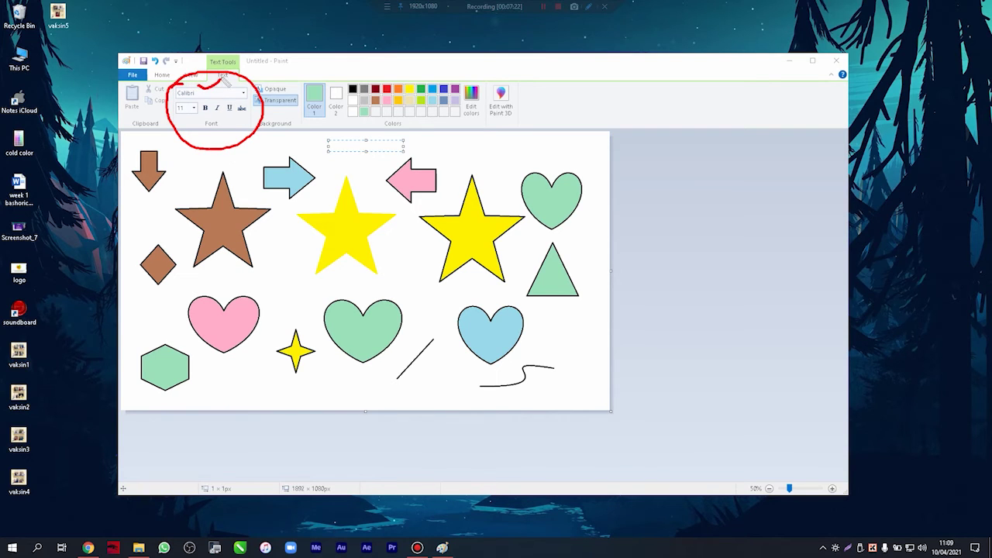
mouse_move(177, 115)
mouse_down()
mouse_move(184, 124)
mouse_move(195, 110)
mouse_move(245, 109)
mouse_up()
key(Escape)
mouse_move(206, 112)
mouse_down()
mouse_move(200, 103)
mouse_move(216, 108)
mouse_up()
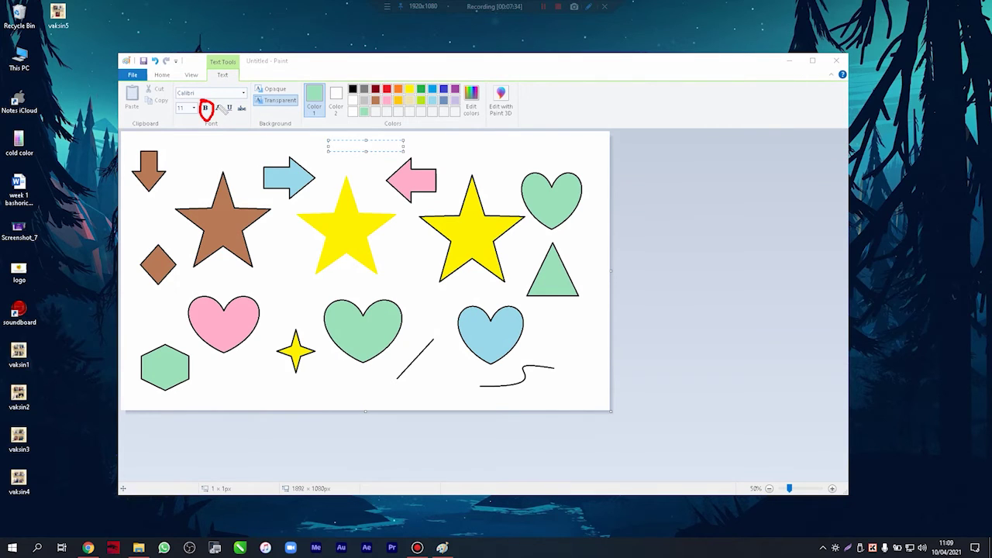
key(Escape)
mouse_move(218, 101)
mouse_down()
mouse_move(211, 116)
mouse_move(220, 100)
mouse_move(228, 116)
mouse_move(226, 99)
mouse_move(175, 101)
mouse_move(192, 126)
mouse_move(196, 102)
mouse_move(164, 126)
mouse_move(199, 125)
mouse_move(175, 152)
mouse_move(189, 119)
mouse_move(205, 133)
mouse_move(189, 114)
mouse_up()
key(Escape)
click(589, 7)
key(Escape)
Set the font size to 72 and enter the author's name in the text box
click(194, 109)
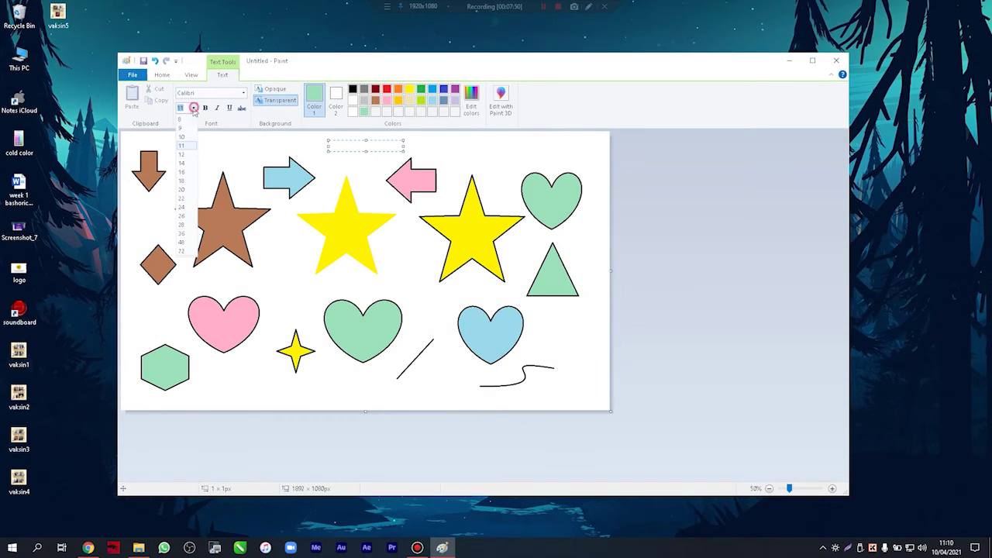
click(185, 251)
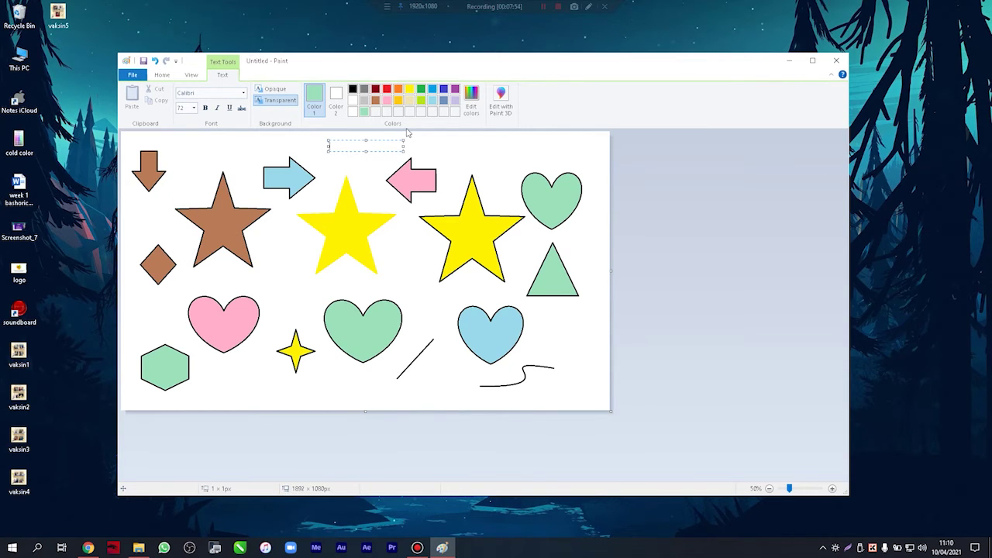
text(bashoricky)
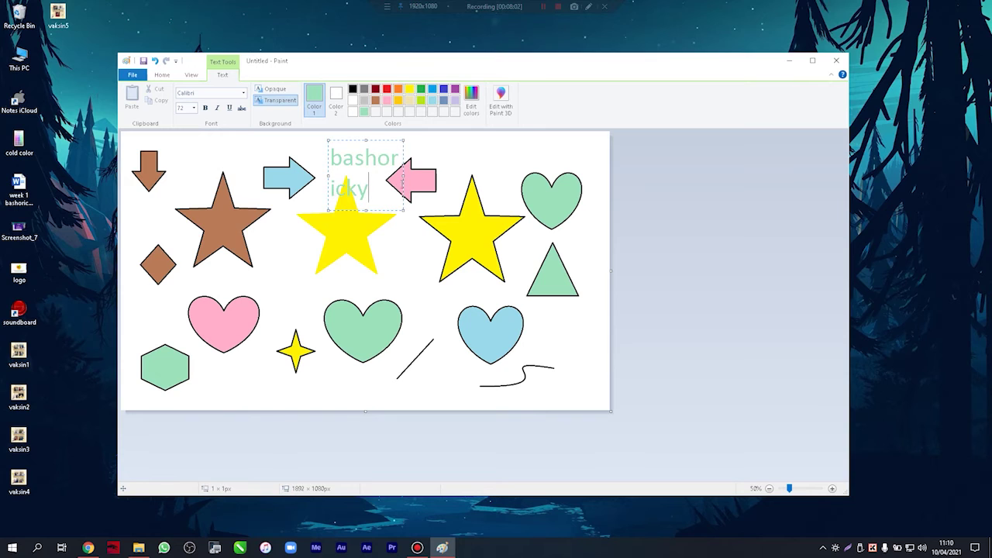
Widen the text box so the name fits on one line and move it just above the middle heart
drag(403, 175, 512, 175)
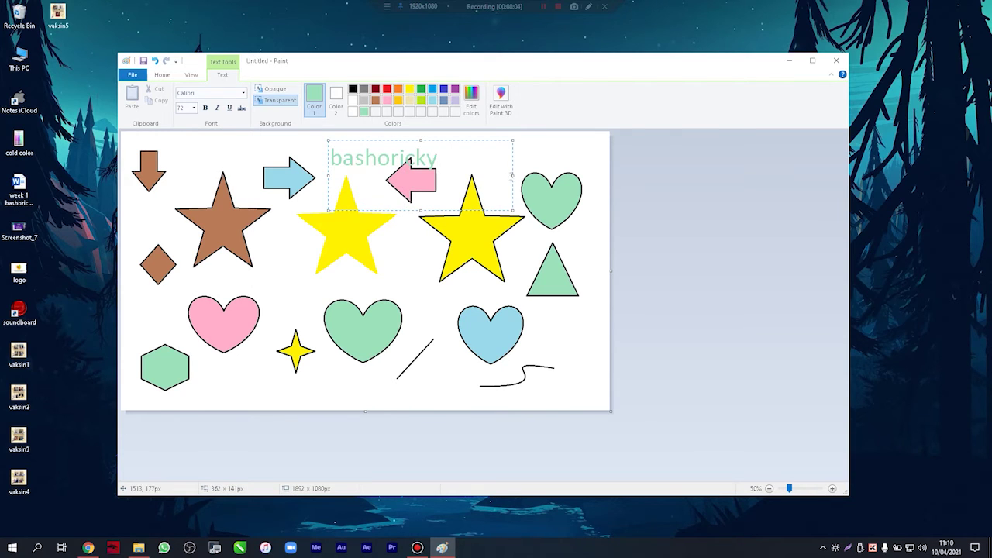
drag(496, 209, 455, 341)
click(703, 223)
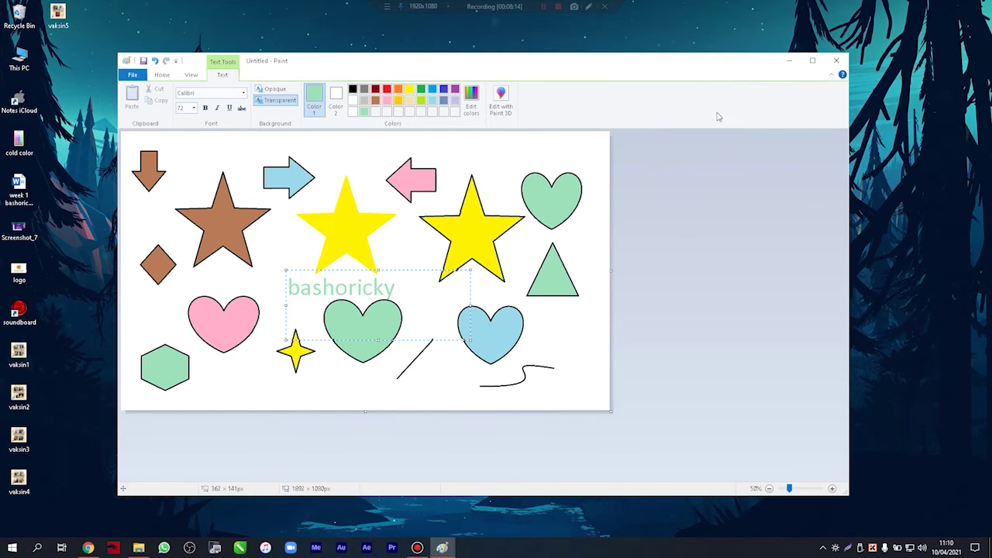
click(588, 6)
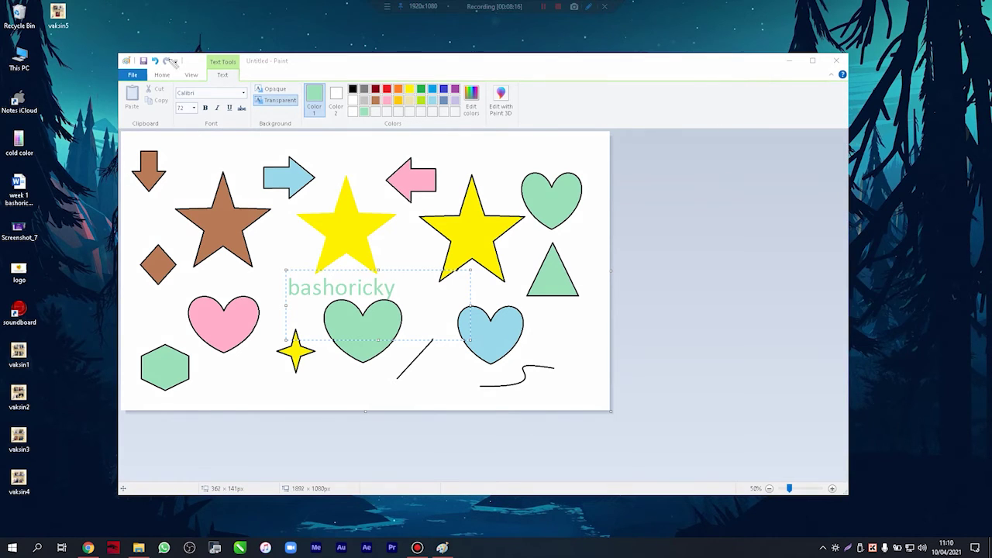
mouse_move(123, 63)
mouse_down()
mouse_move(110, 99)
mouse_move(169, 68)
mouse_move(120, 91)
mouse_up()
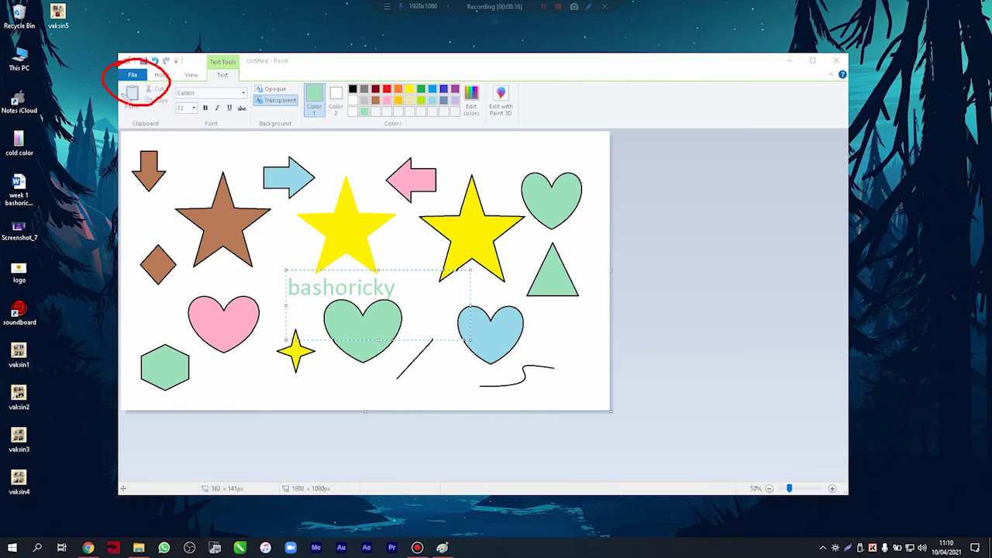
Save the drawing to the Desktop as a PNG, using the author's name as the file name
click(133, 74)
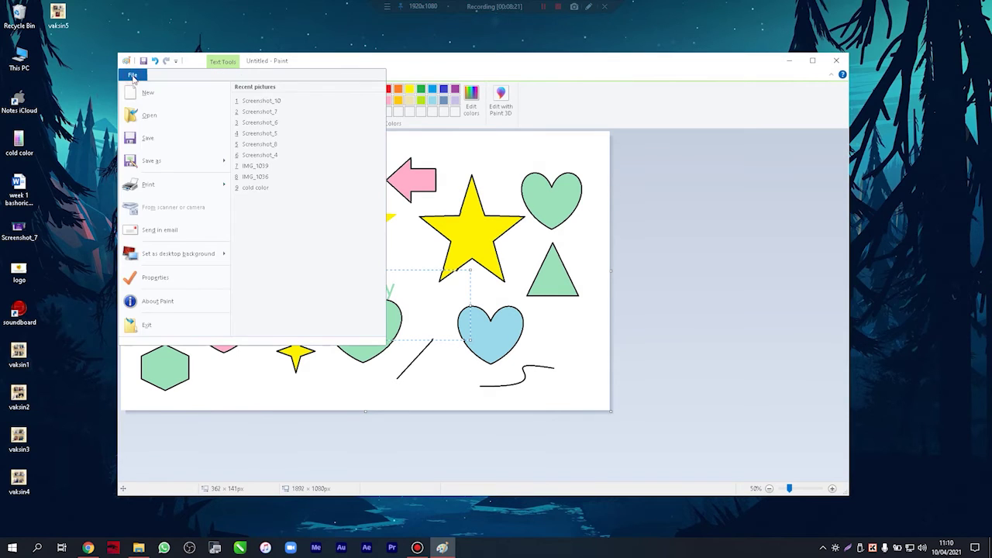
click(149, 138)
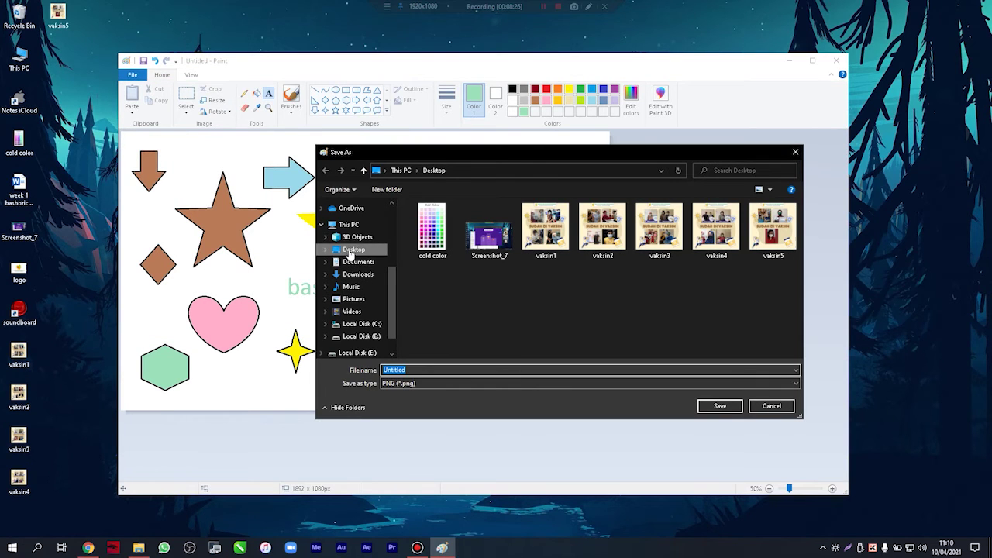
key(ctrl+shift+d)
mouse_move(314, 240)
mouse_down()
mouse_move(357, 266)
mouse_move(393, 258)
mouse_move(324, 240)
mouse_up()
mouse_move(379, 374)
mouse_down()
mouse_move(411, 398)
mouse_move(436, 381)
mouse_move(413, 355)
mouse_move(365, 367)
mouse_move(378, 386)
mouse_move(459, 340)
mouse_up()
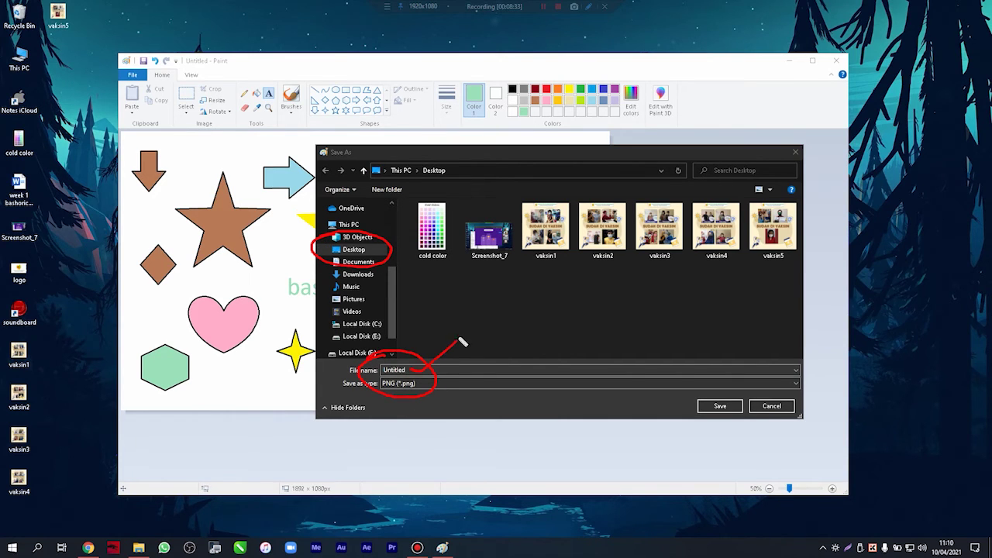
double_click(427, 371)
text(ba)
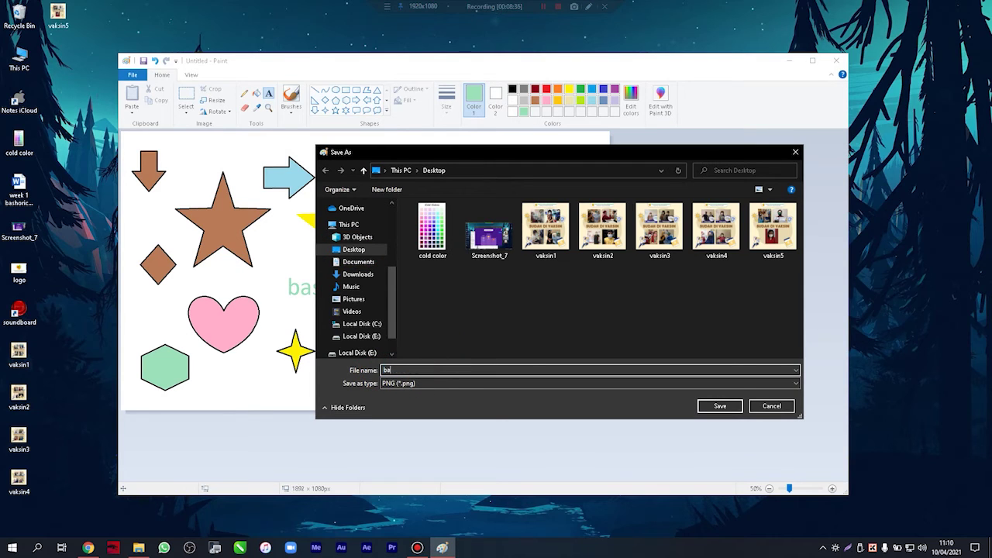
text(shoricky)
click(721, 408)
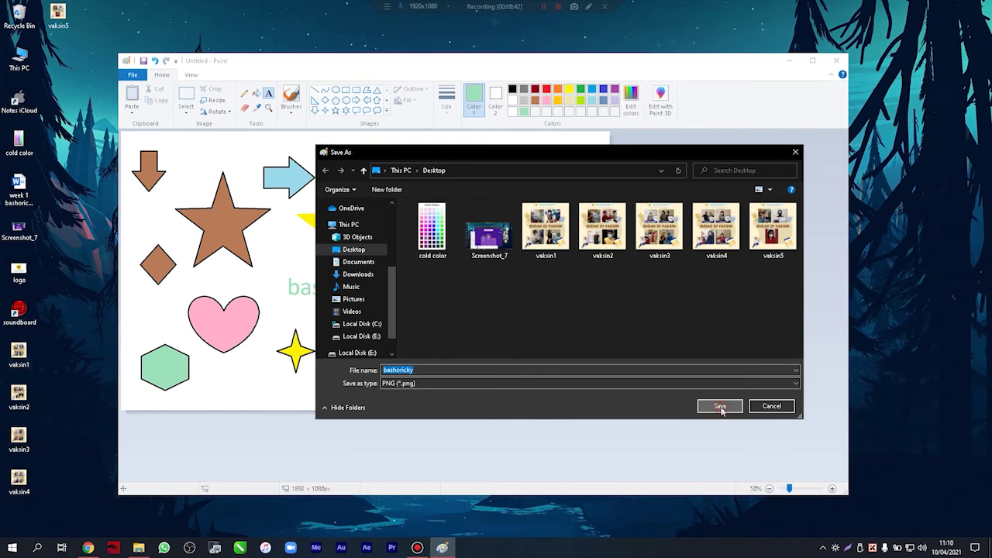
click(589, 8)
mouse_move(68, 51)
mouse_down()
mouse_move(43, 46)
mouse_move(53, 84)
mouse_move(91, 85)
mouse_up()
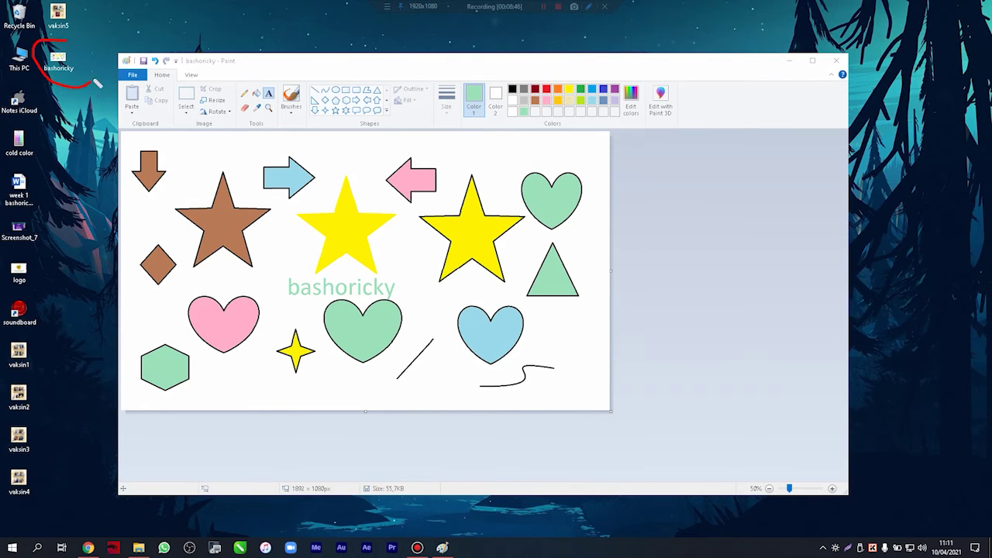
mouse_move(160, 28)
mouse_down()
mouse_move(90, 49)
mouse_move(108, 60)
mouse_up()
mouse_move(64, 169)
mouse_down()
mouse_move(67, 100)
mouse_move(53, 108)
mouse_up()
click(317, 80)
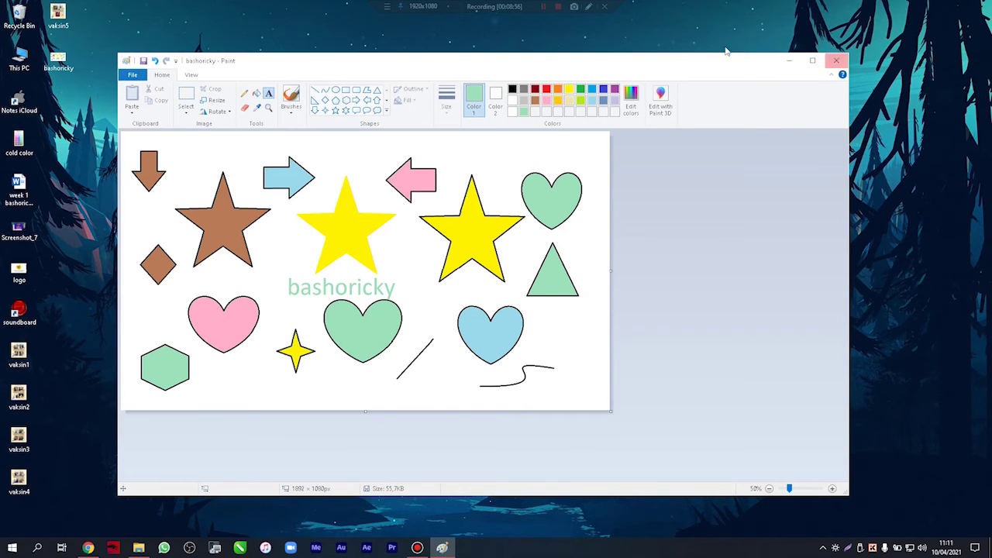
click(588, 7)
mouse_move(860, 23)
mouse_down()
mouse_move(814, 60)
mouse_move(891, 85)
mouse_move(836, 23)
mouse_up()
click(837, 74)
Close the drawing, and check the saved picture from the desktop in Paint and in the image preview
click(836, 61)
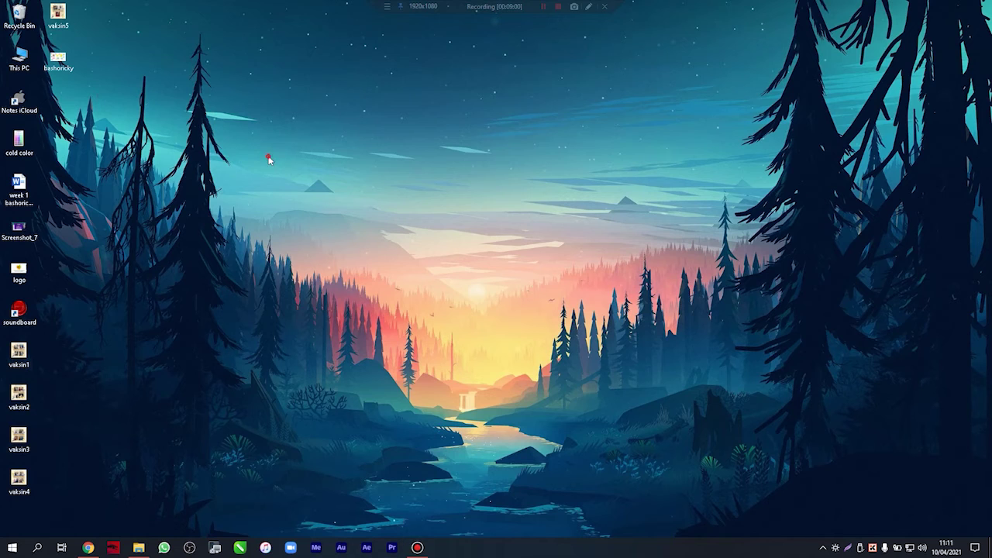
double_click(58, 59)
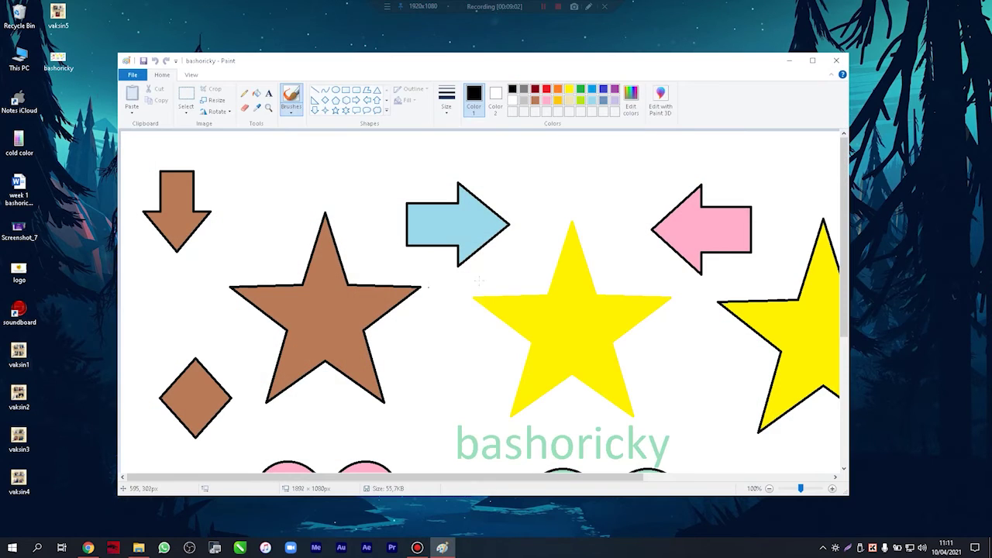
click(836, 61)
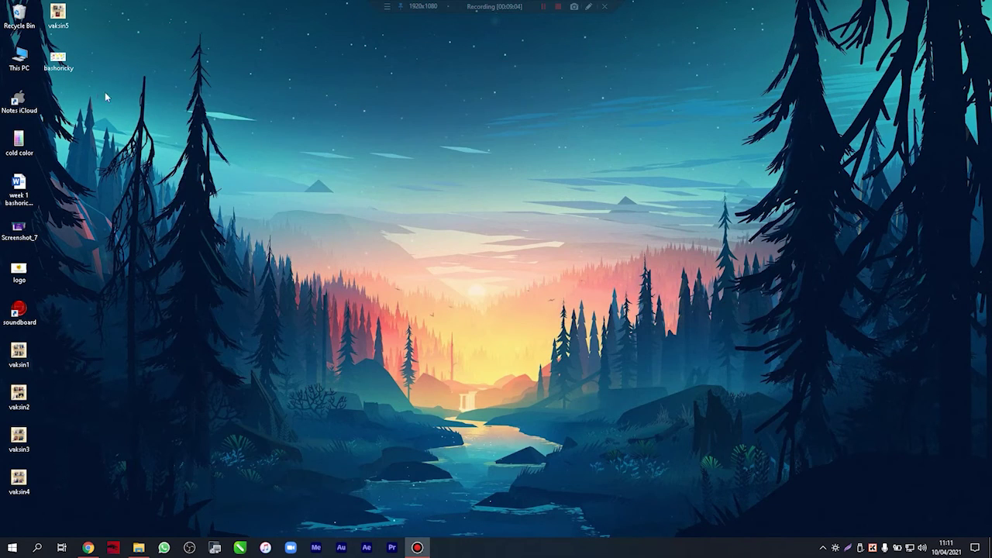
double_click(49, 58)
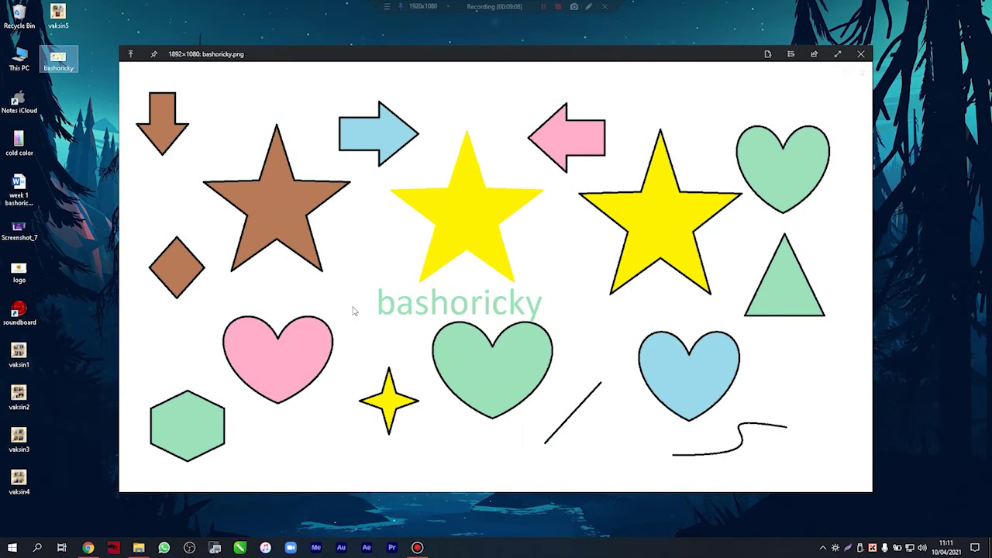
key(Escape)
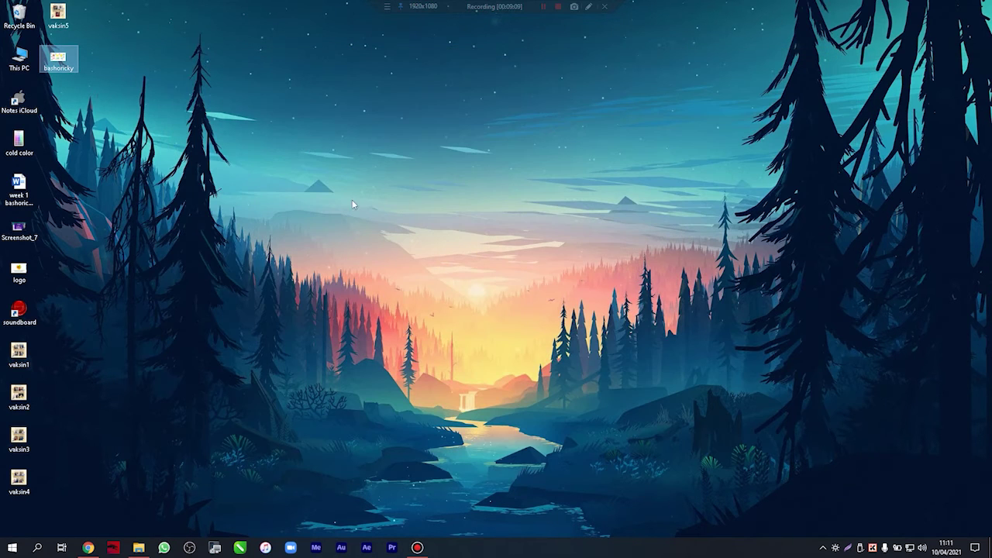
right_click(56, 61)
click(381, 152)
right_click(61, 54)
click(140, 340)
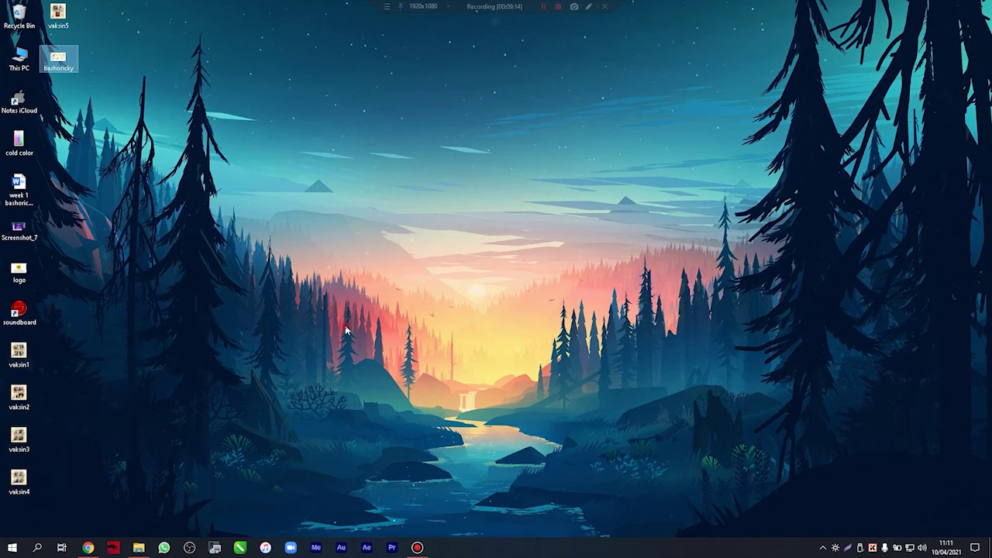
Switch to Google Classroom in Chrome and open the upload form linked in the "Google Form Upload tugas" post
key(Escape)
click(91, 548)
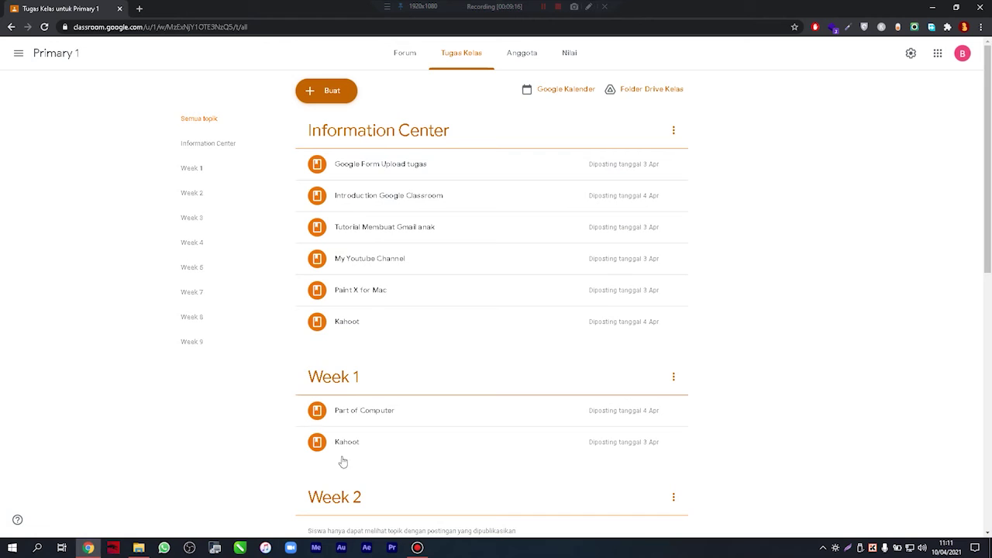
click(932, 7)
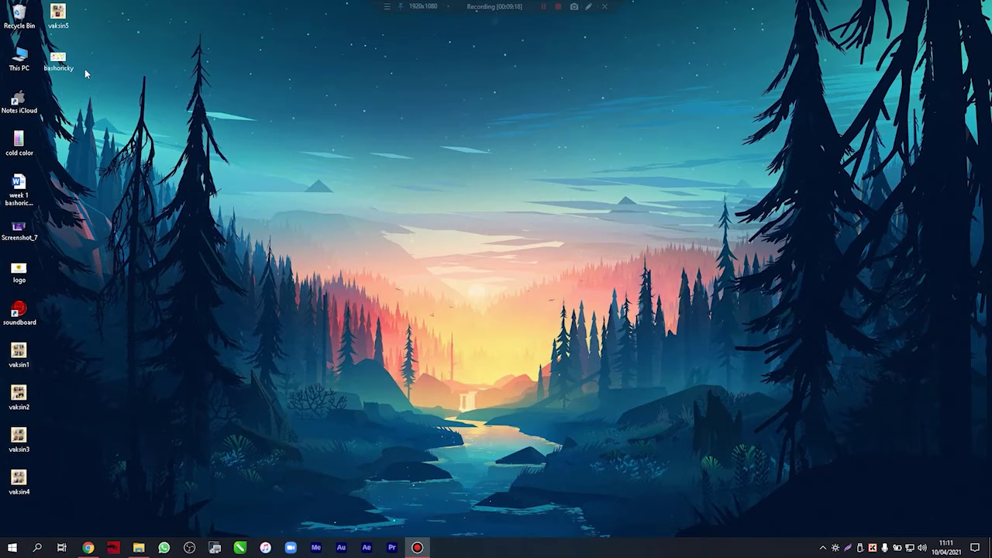
click(88, 548)
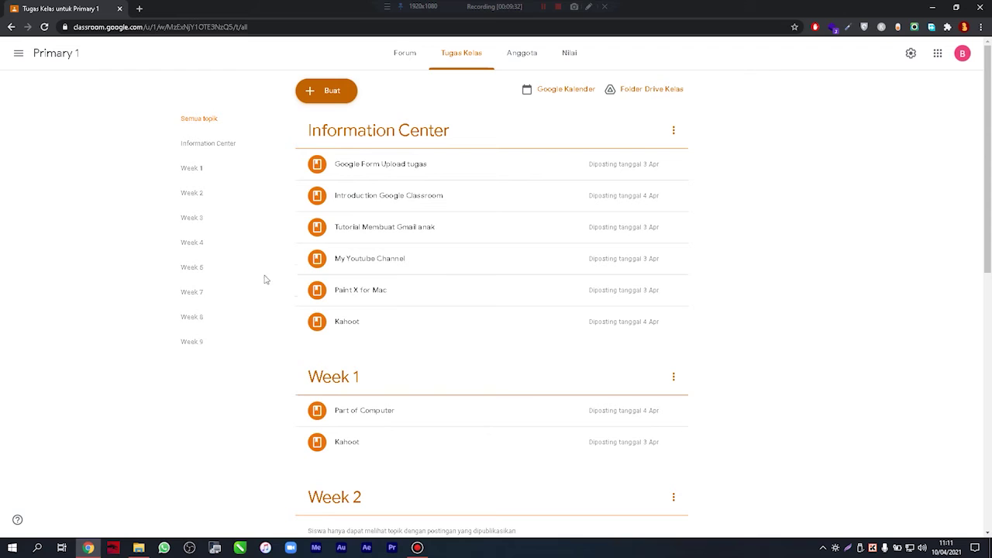
click(446, 172)
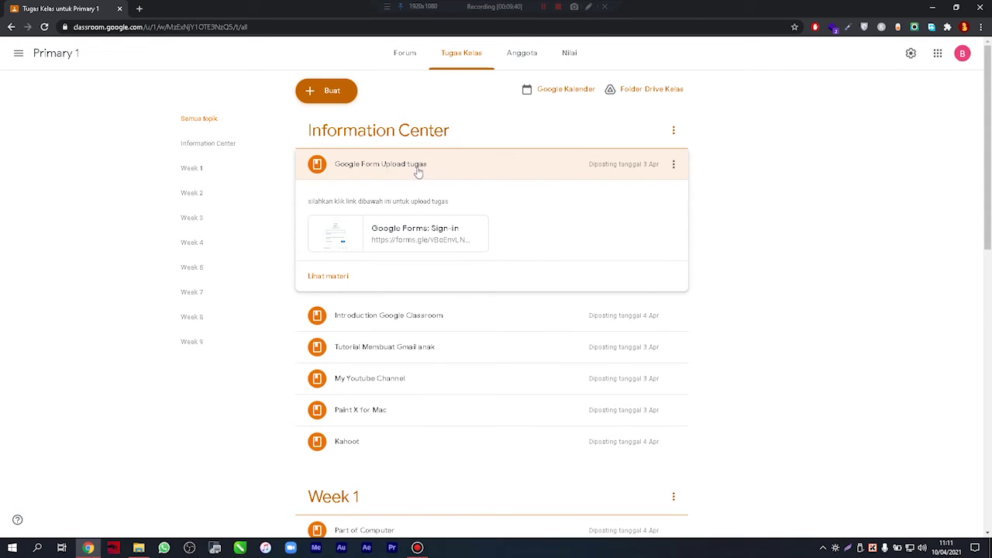
click(432, 236)
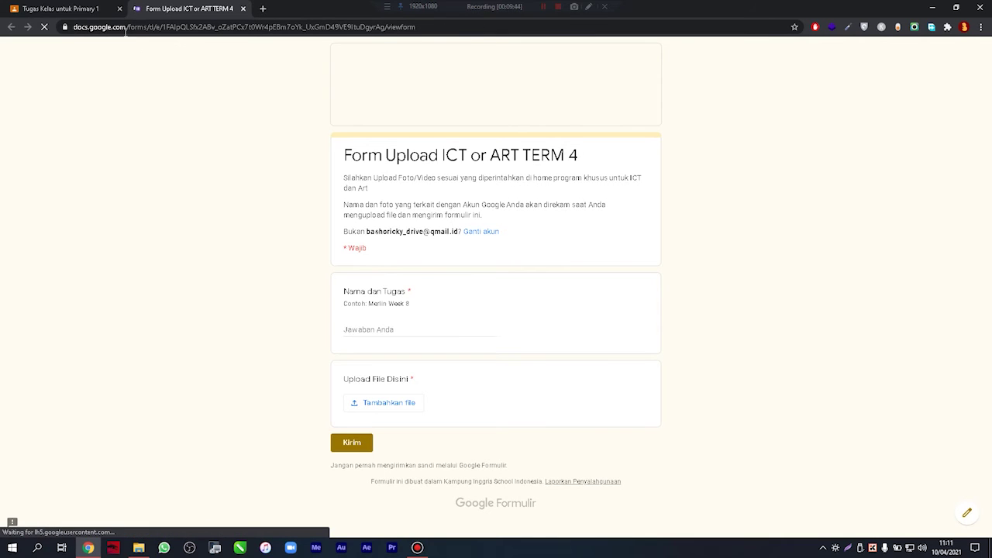
Return to the class assignments page, view the Information Center topic on its own, and go back to all topics
click(67, 9)
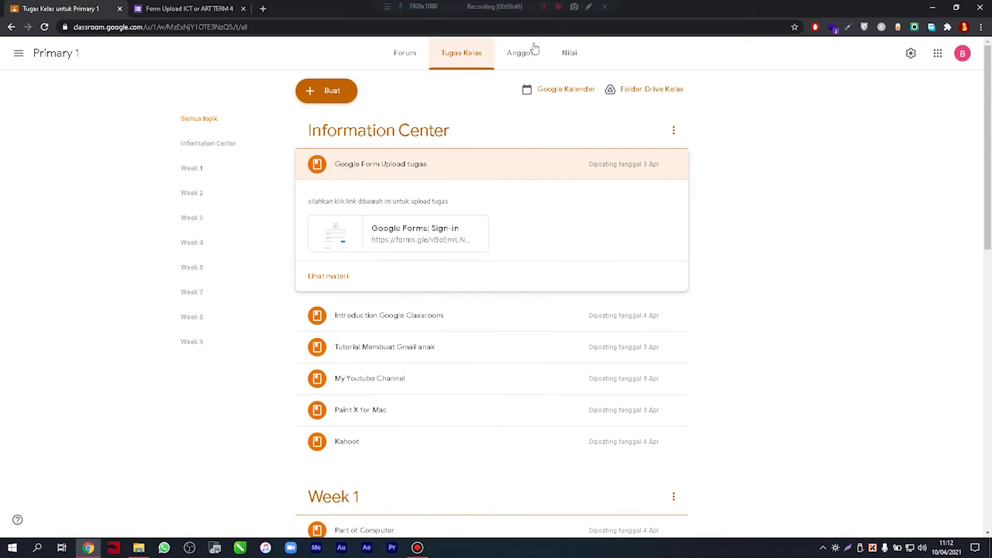
mouse_move(327, 116)
mouse_down()
mouse_move(272, 210)
mouse_move(359, 281)
mouse_move(559, 307)
mouse_move(700, 183)
mouse_move(637, 133)
mouse_up()
key(Escape)
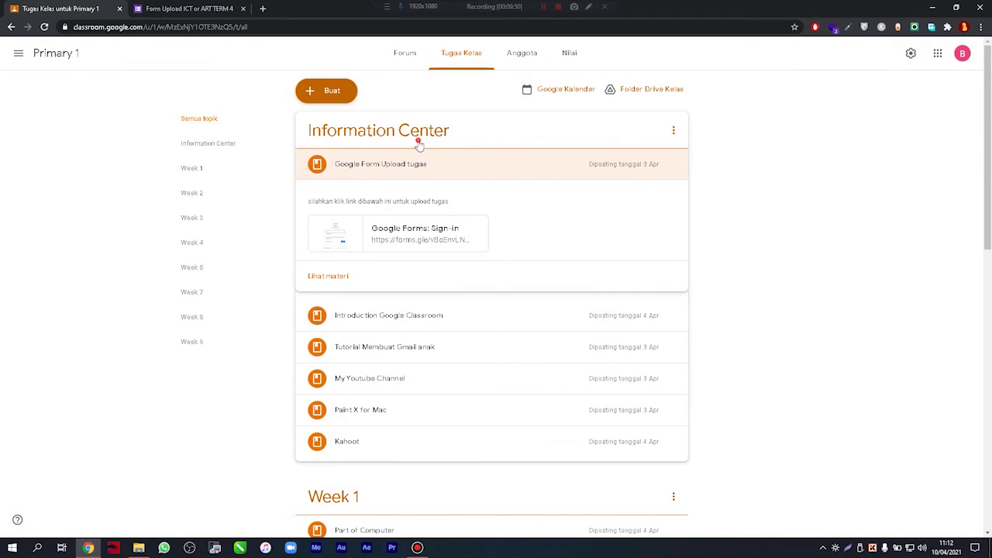
click(420, 133)
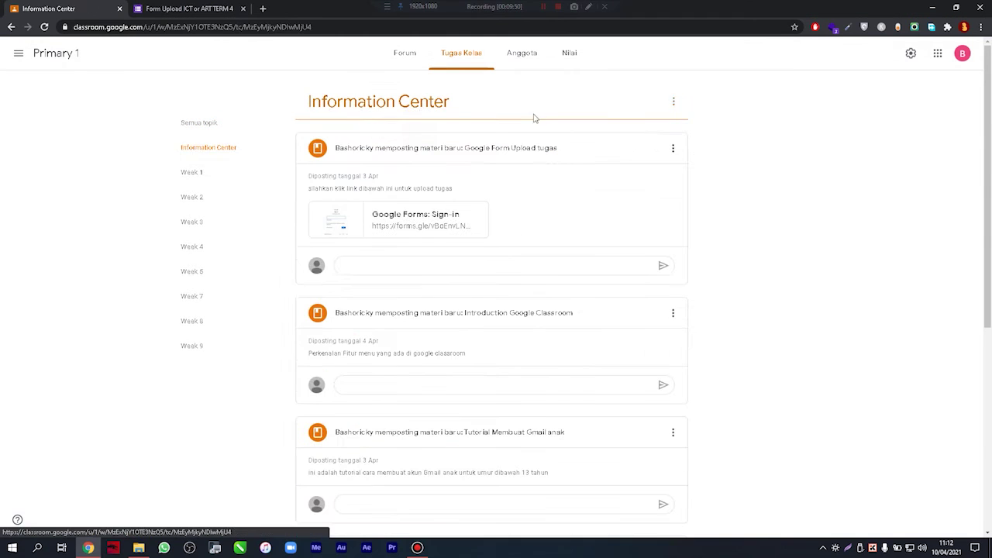
click(200, 122)
click(588, 9)
click(474, 59)
click(622, 174)
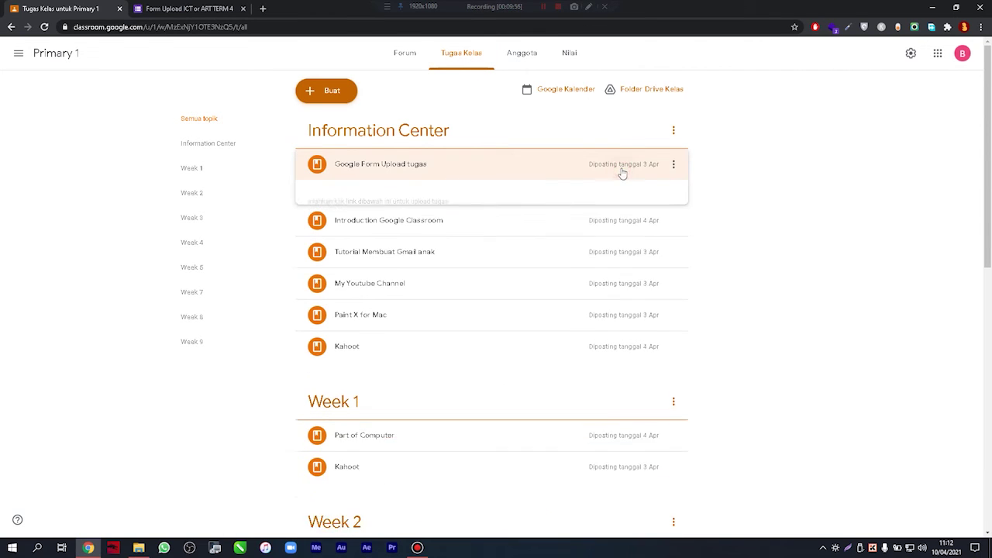
Expand the "Google Form Upload tugas" post to view its form link, and return to the open upload form
click(587, 7)
mouse_move(339, 142)
mouse_down()
mouse_move(281, 161)
mouse_move(337, 211)
mouse_move(432, 204)
mouse_move(457, 157)
mouse_move(358, 141)
mouse_move(313, 158)
mouse_up()
mouse_move(287, 120)
mouse_down()
mouse_move(299, 135)
mouse_move(312, 113)
mouse_up()
drag(339, 175, 428, 173)
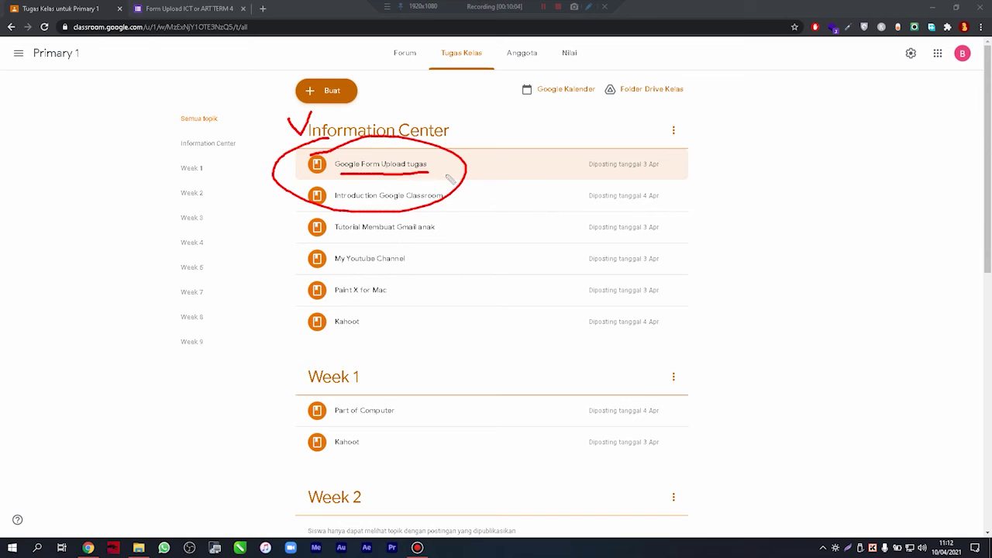
key(Escape)
click(432, 168)
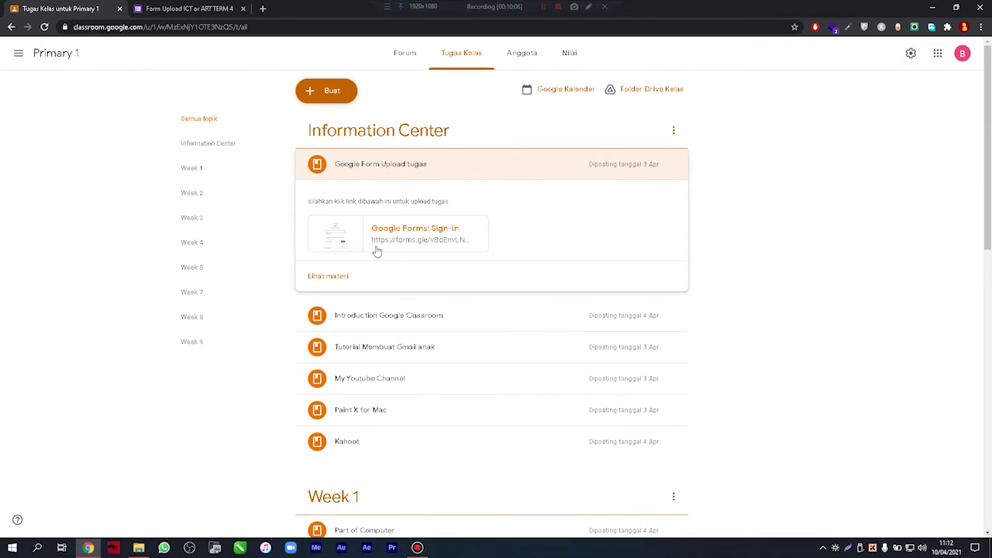
click(586, 9)
mouse_move(315, 185)
mouse_down()
mouse_move(287, 238)
mouse_move(369, 263)
mouse_move(478, 255)
mouse_move(523, 215)
mouse_move(438, 186)
mouse_move(347, 190)
mouse_move(302, 203)
mouse_up()
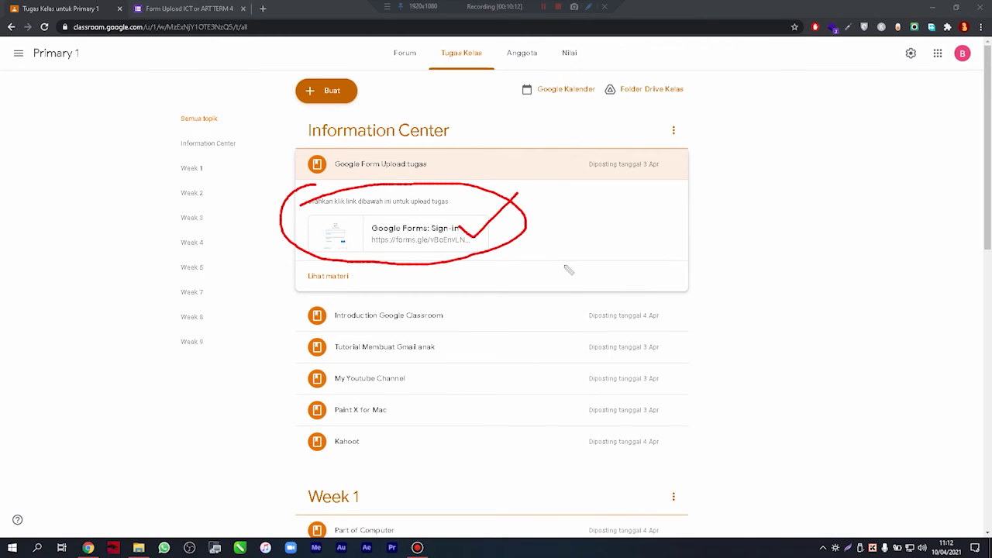
key(Escape)
click(191, 13)
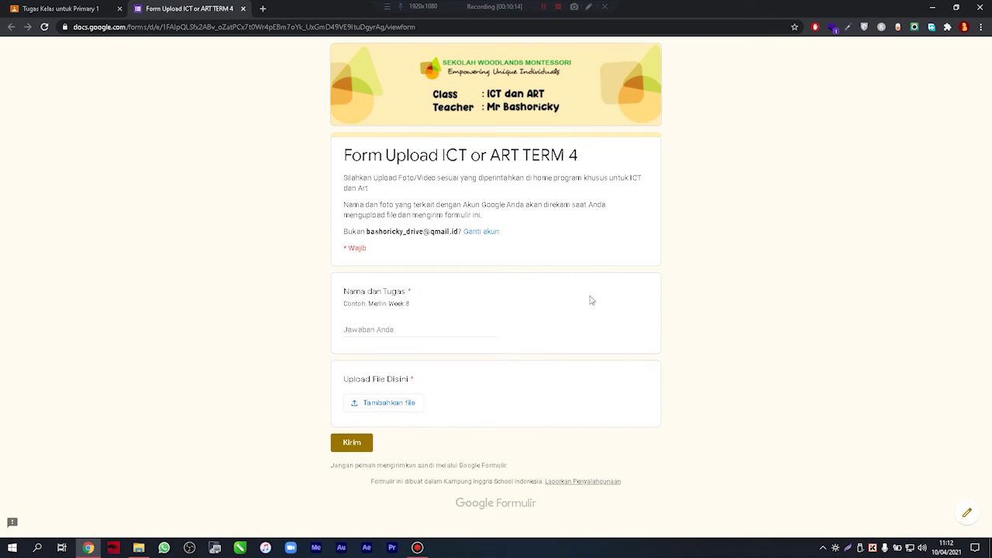
Fill in the "Nama dan Tugas" field with the student's name followed by "week 2"
click(588, 6)
mouse_move(354, 277)
mouse_down()
mouse_move(391, 366)
mouse_move(325, 288)
mouse_up()
mouse_move(346, 370)
mouse_down()
mouse_move(469, 409)
mouse_move(297, 362)
mouse_up()
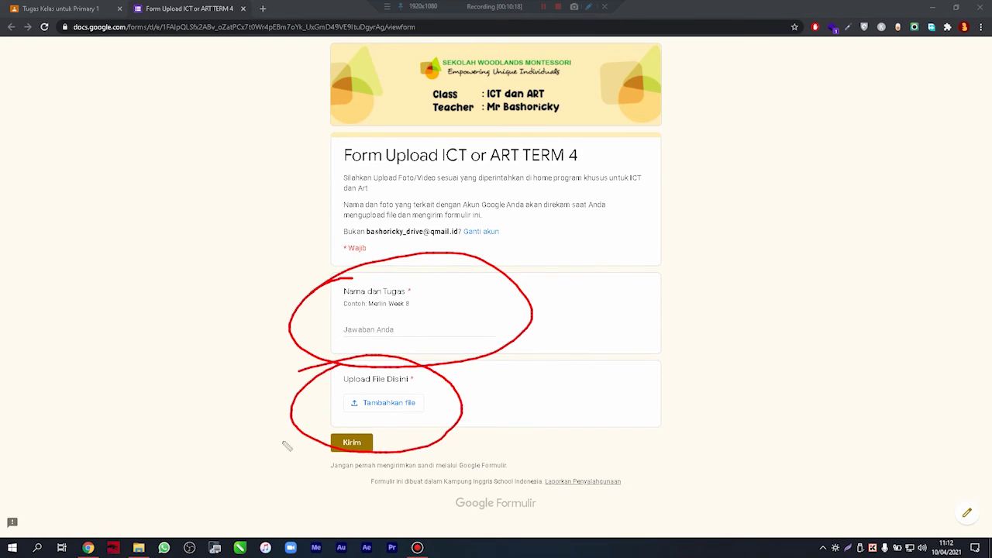
key(Escape)
click(418, 335)
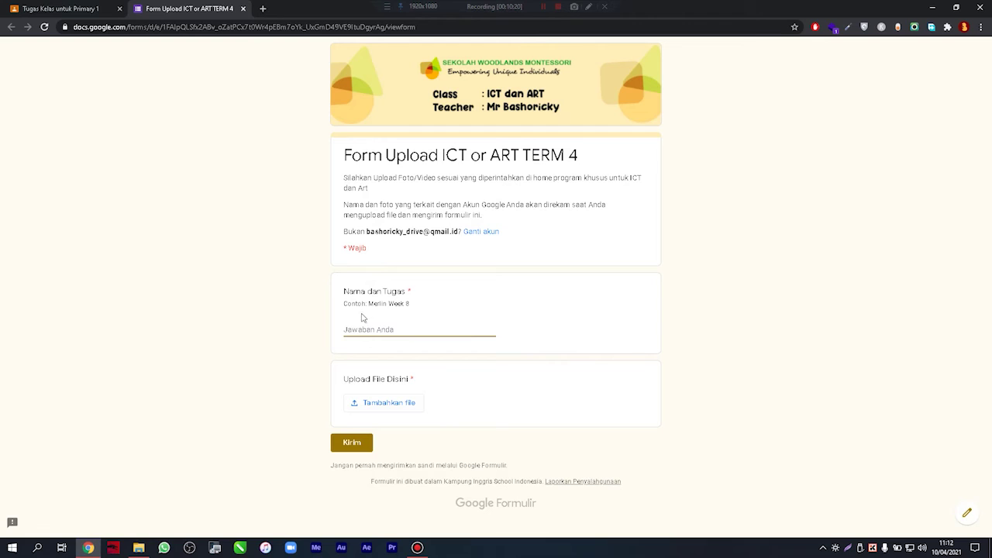
click(588, 6)
mouse_move(380, 294)
mouse_down()
mouse_move(330, 309)
mouse_move(382, 329)
mouse_move(418, 308)
mouse_move(342, 294)
mouse_up()
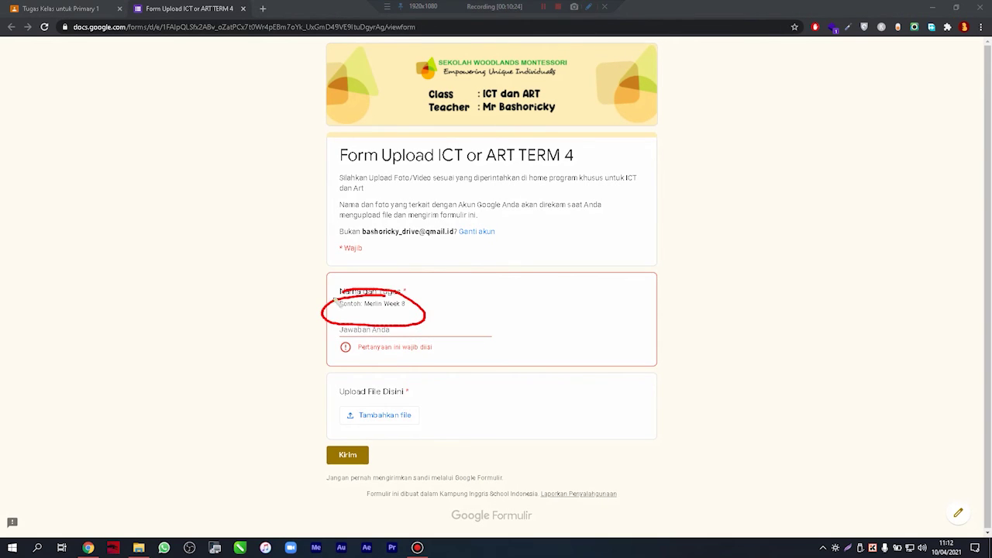
key(Escape)
click(368, 324)
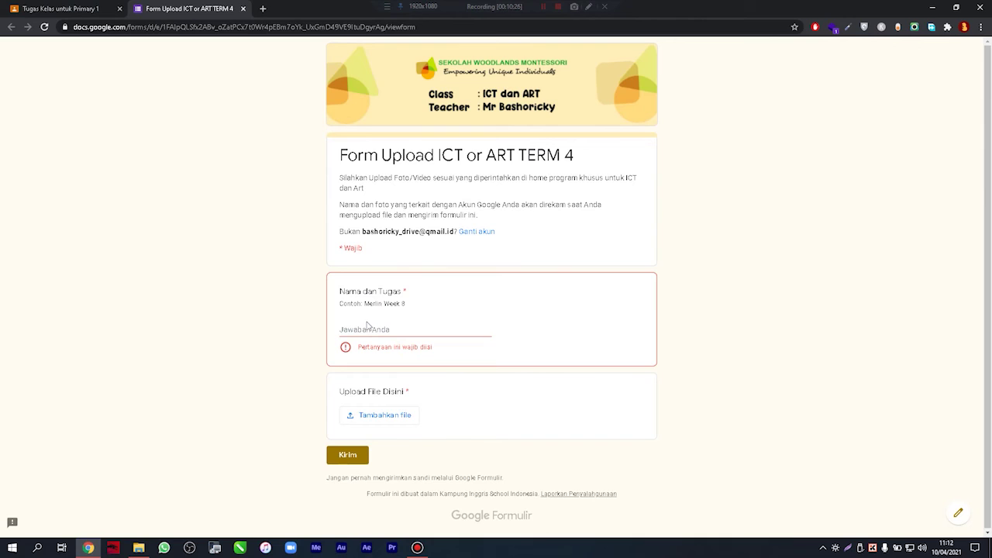
click(371, 328)
text(bashoricky week 2)
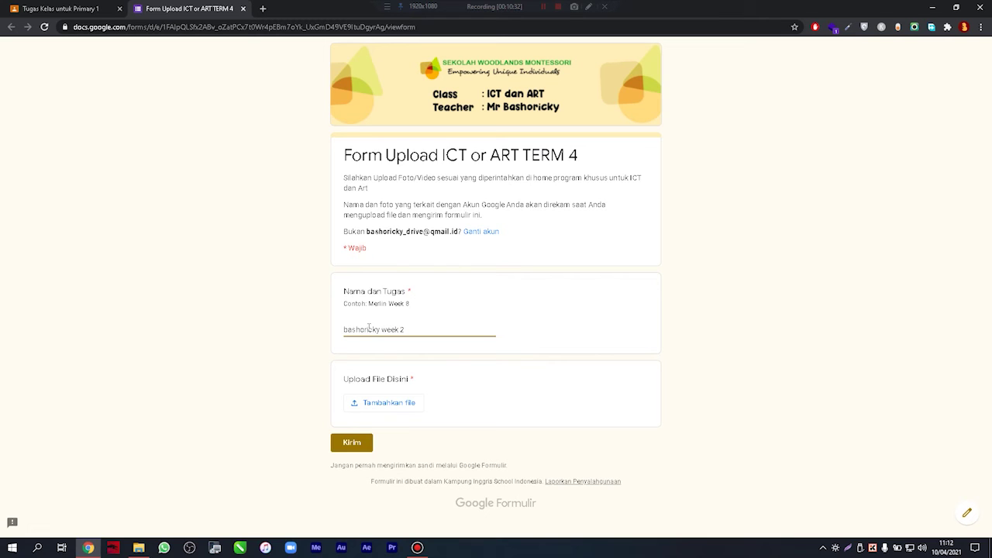
click(524, 368)
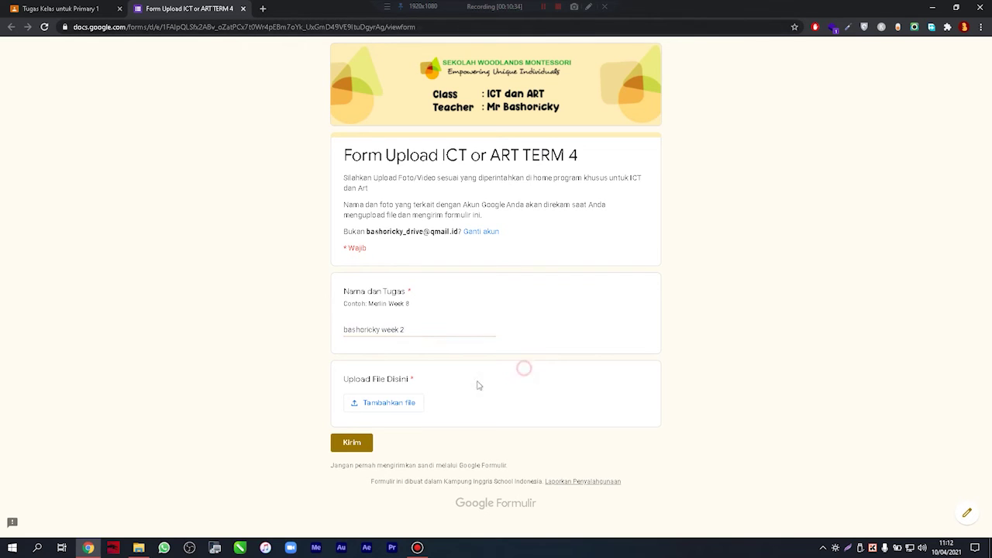
Start adding a file under "Upload File Disini" and choose to pick it from the device
click(588, 6)
mouse_move(350, 379)
mouse_down()
mouse_move(355, 429)
mouse_move(438, 431)
mouse_move(397, 362)
mouse_move(352, 389)
mouse_up()
click(377, 425)
click(373, 404)
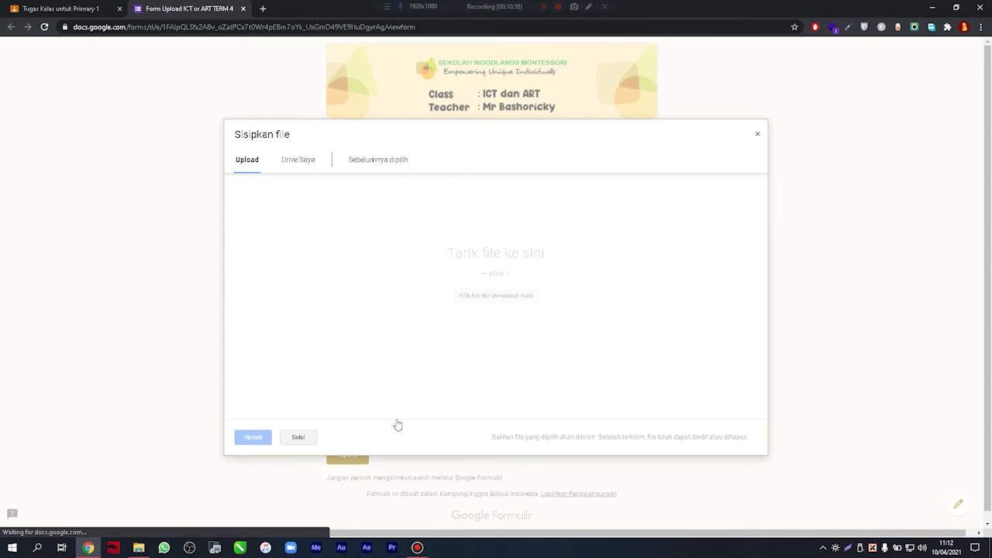
click(589, 7)
mouse_move(458, 240)
mouse_down()
mouse_move(558, 317)
mouse_move(439, 260)
mouse_up()
mouse_move(474, 310)
mouse_down()
mouse_move(490, 329)
mouse_move(534, 291)
mouse_up()
click(524, 317)
click(516, 302)
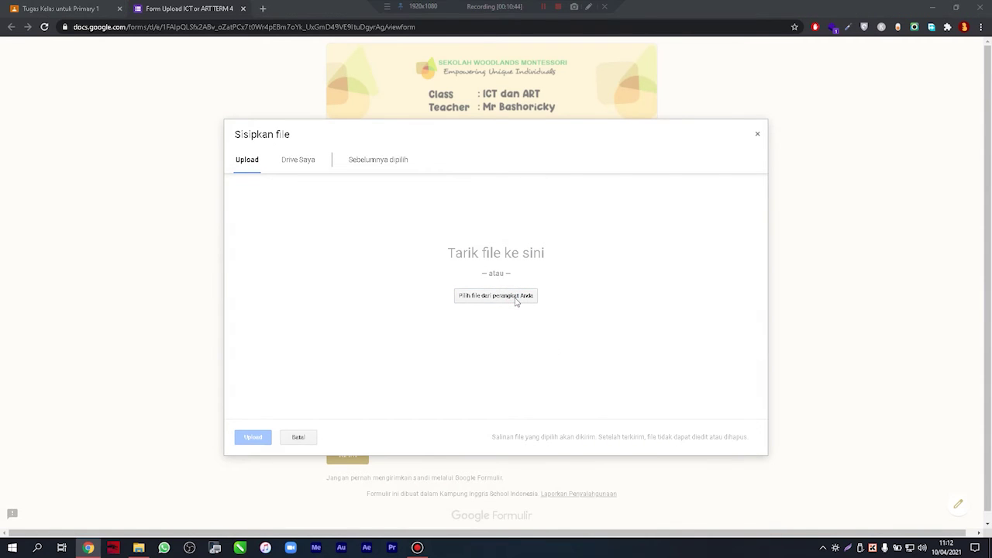
Choose the saved heart-and-star drawing PNG from the Desktop as the file to insert
click(588, 6)
mouse_move(34, 121)
mouse_down()
mouse_move(29, 153)
mouse_move(78, 134)
mouse_move(57, 118)
mouse_move(62, 130)
mouse_move(89, 104)
mouse_up()
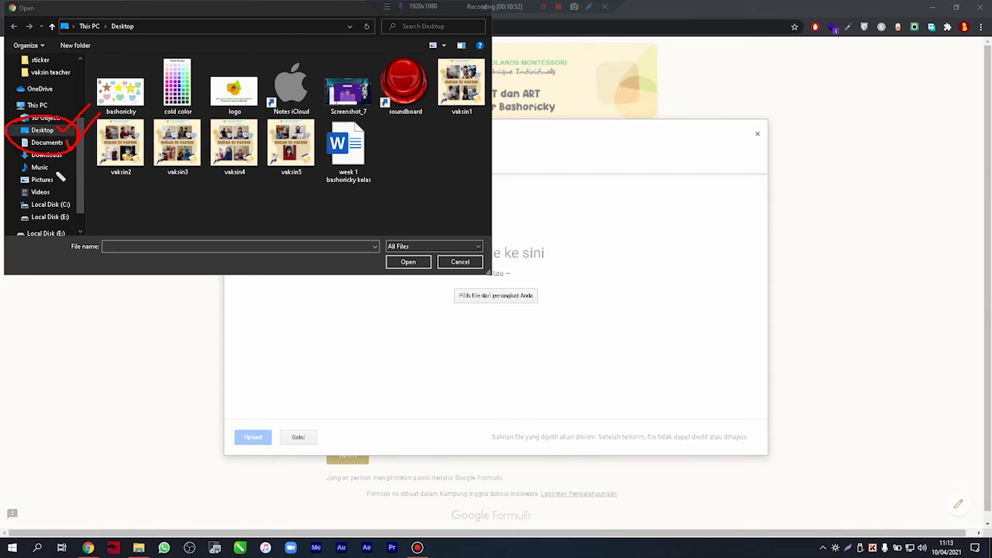
drag(59, 187, 114, 102)
click(604, 6)
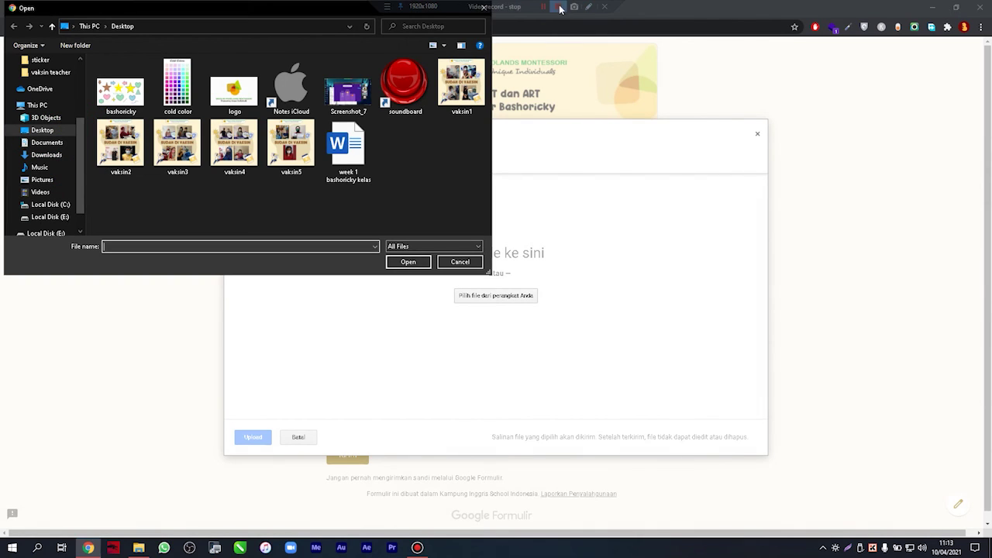
mouse_move(20, 118)
mouse_down()
mouse_move(65, 148)
mouse_move(56, 121)
mouse_move(18, 123)
mouse_up()
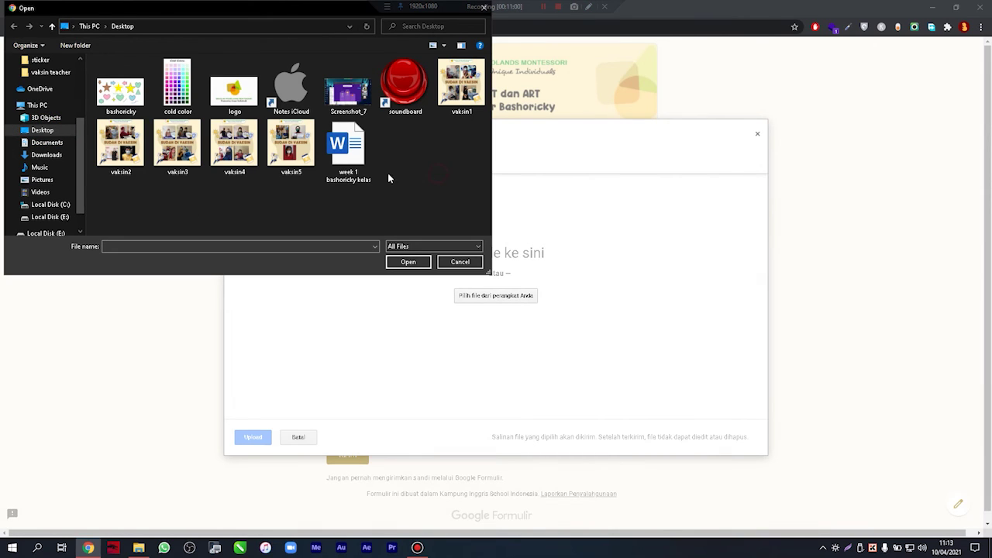
click(113, 93)
click(588, 7)
mouse_move(93, 73)
mouse_down()
mouse_move(97, 116)
mouse_move(157, 77)
mouse_move(85, 87)
mouse_up()
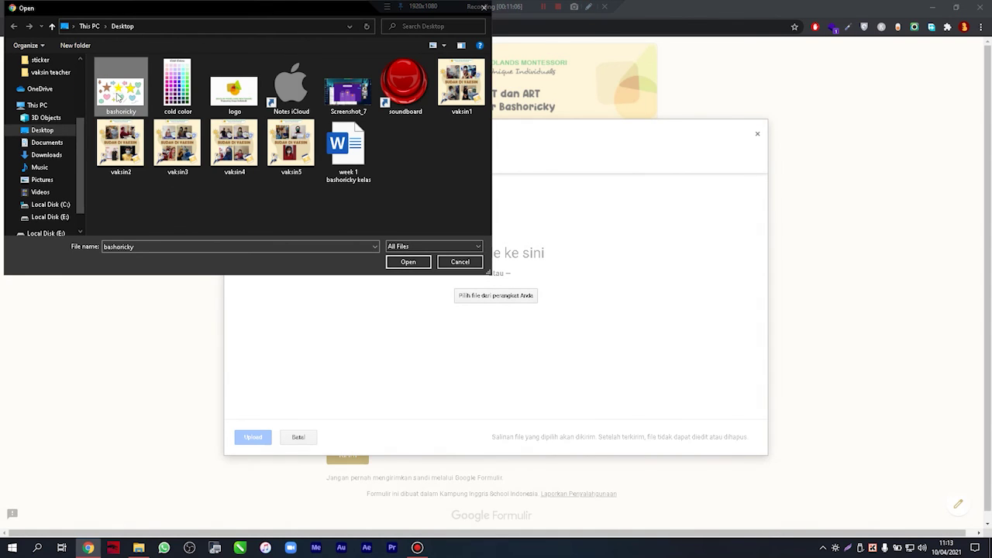
click(416, 263)
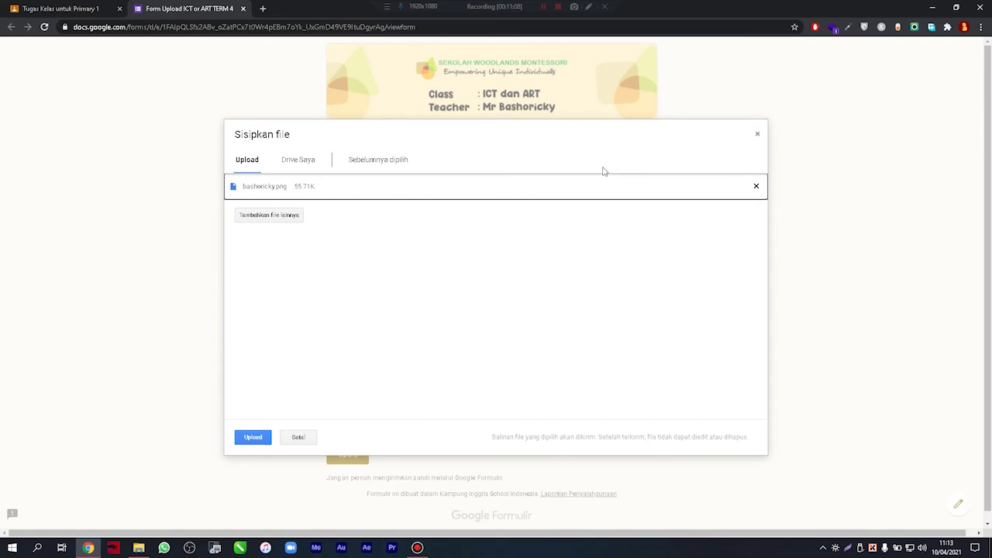
Upload the chosen drawing so that it is attached to the form
click(588, 6)
mouse_move(258, 172)
mouse_down()
mouse_move(237, 225)
mouse_move(237, 176)
mouse_up()
click(482, 168)
click(588, 6)
mouse_move(245, 378)
mouse_down()
mouse_move(227, 479)
mouse_move(273, 432)
mouse_move(206, 396)
mouse_up()
click(239, 461)
click(245, 440)
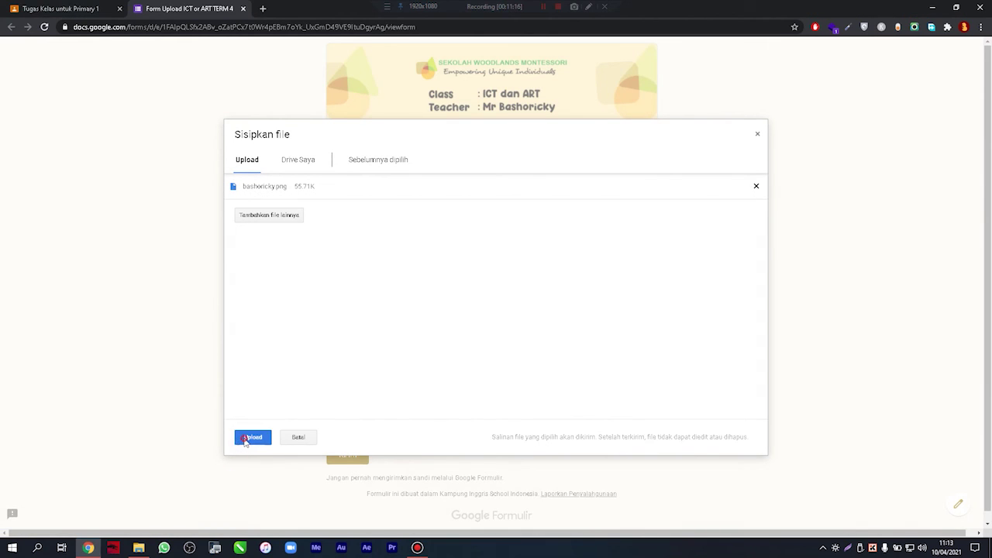
click(588, 7)
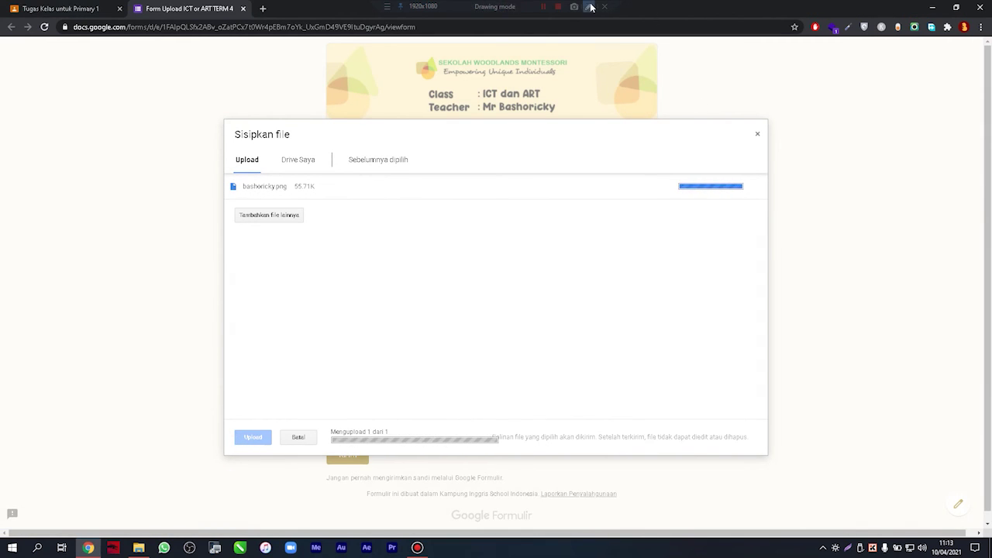
mouse_move(410, 421)
mouse_down()
mouse_move(538, 463)
mouse_move(433, 443)
mouse_move(443, 412)
mouse_up()
click(588, 7)
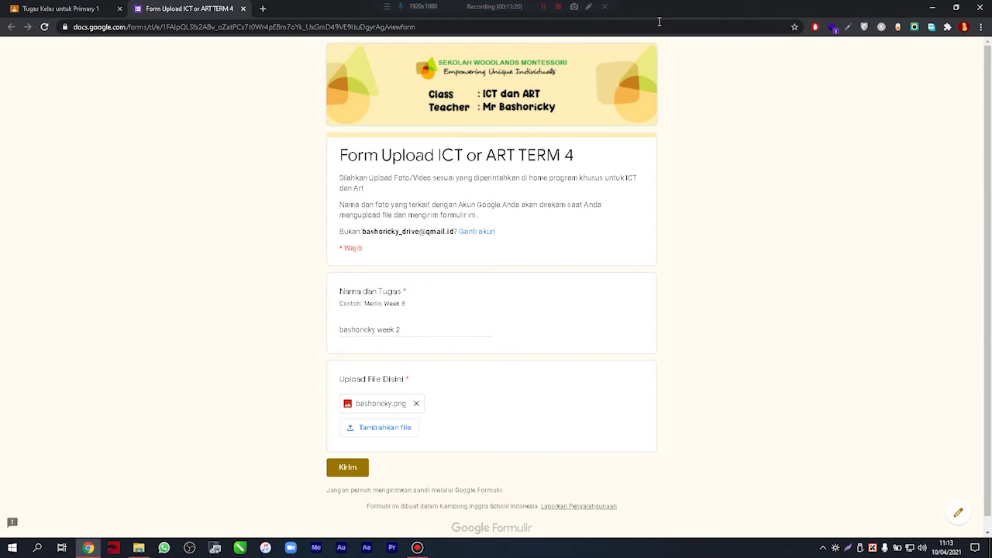
Submit the completed "Form Upload ICT or ART TERM 4" form
mouse_move(333, 375)
mouse_down()
mouse_move(310, 392)
mouse_move(413, 436)
mouse_move(439, 391)
mouse_move(330, 379)
mouse_up()
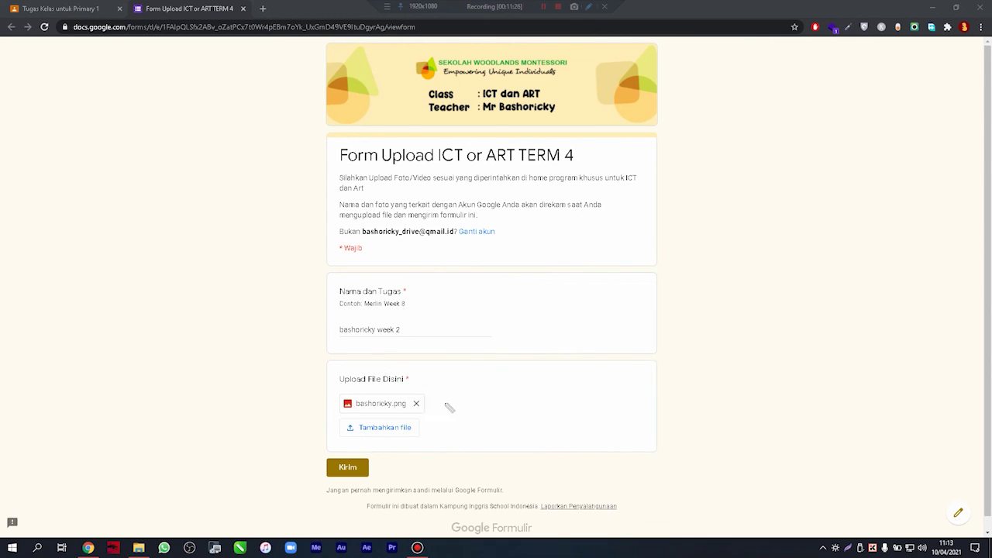
mouse_move(383, 471)
mouse_down()
mouse_move(410, 470)
mouse_move(454, 431)
mouse_up()
drag(259, 465, 329, 480)
mouse_move(283, 443)
mouse_down()
mouse_move(316, 465)
mouse_move(311, 485)
mouse_up()
click(348, 467)
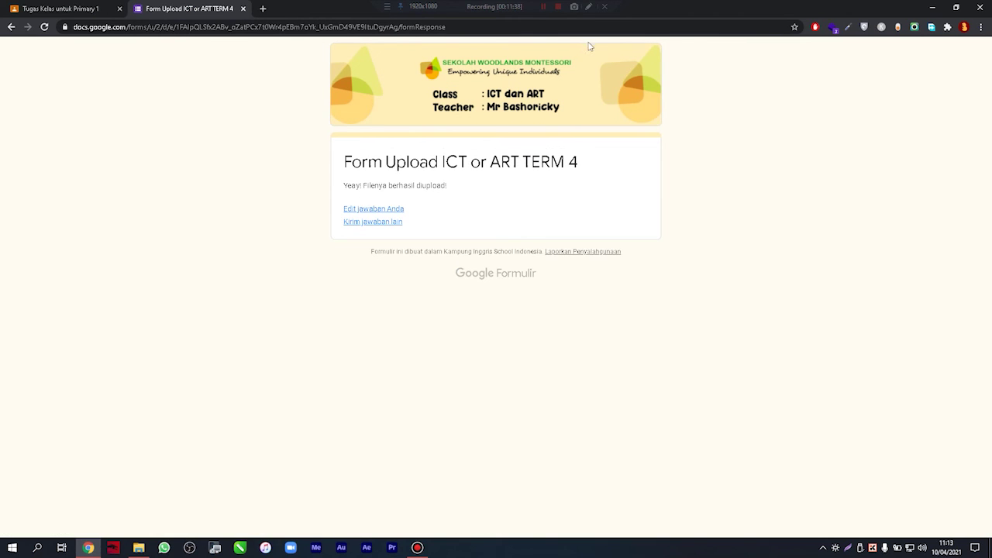
click(590, 7)
mouse_move(352, 143)
mouse_down()
mouse_move(333, 183)
mouse_move(428, 195)
mouse_up()
mouse_move(334, 148)
mouse_down()
mouse_move(362, 218)
mouse_move(543, 212)
mouse_move(592, 123)
mouse_move(394, 132)
mouse_move(319, 147)
mouse_up()
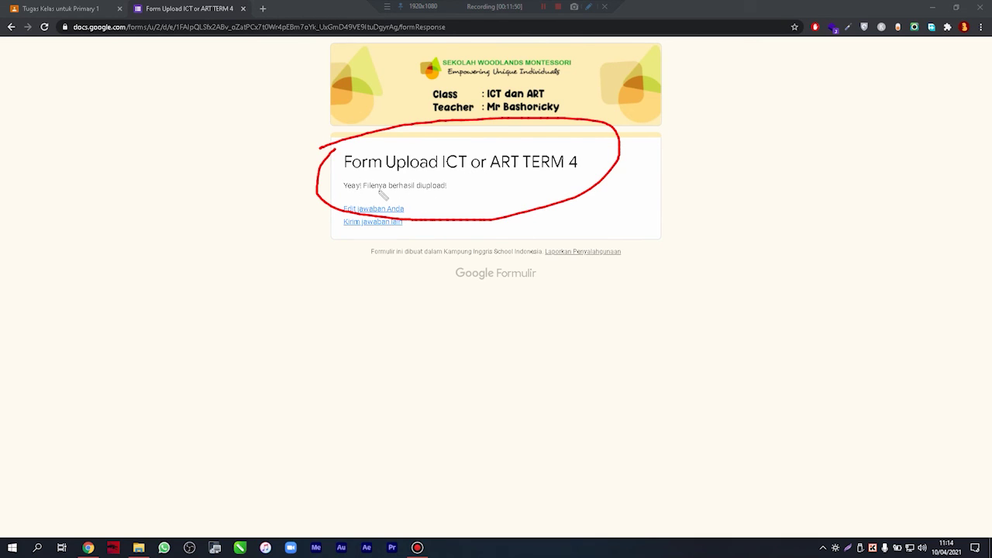
drag(458, 186, 489, 175)
key(Escape)
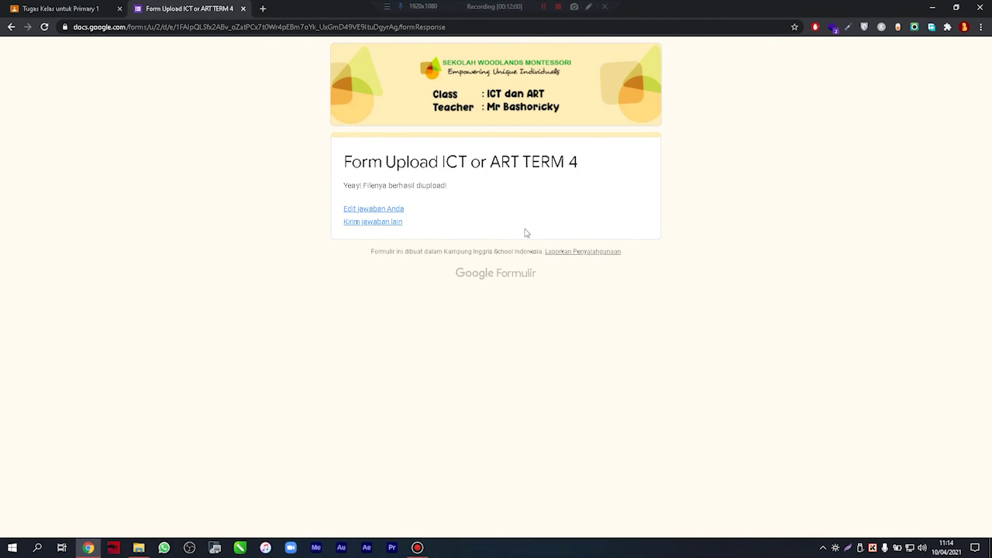